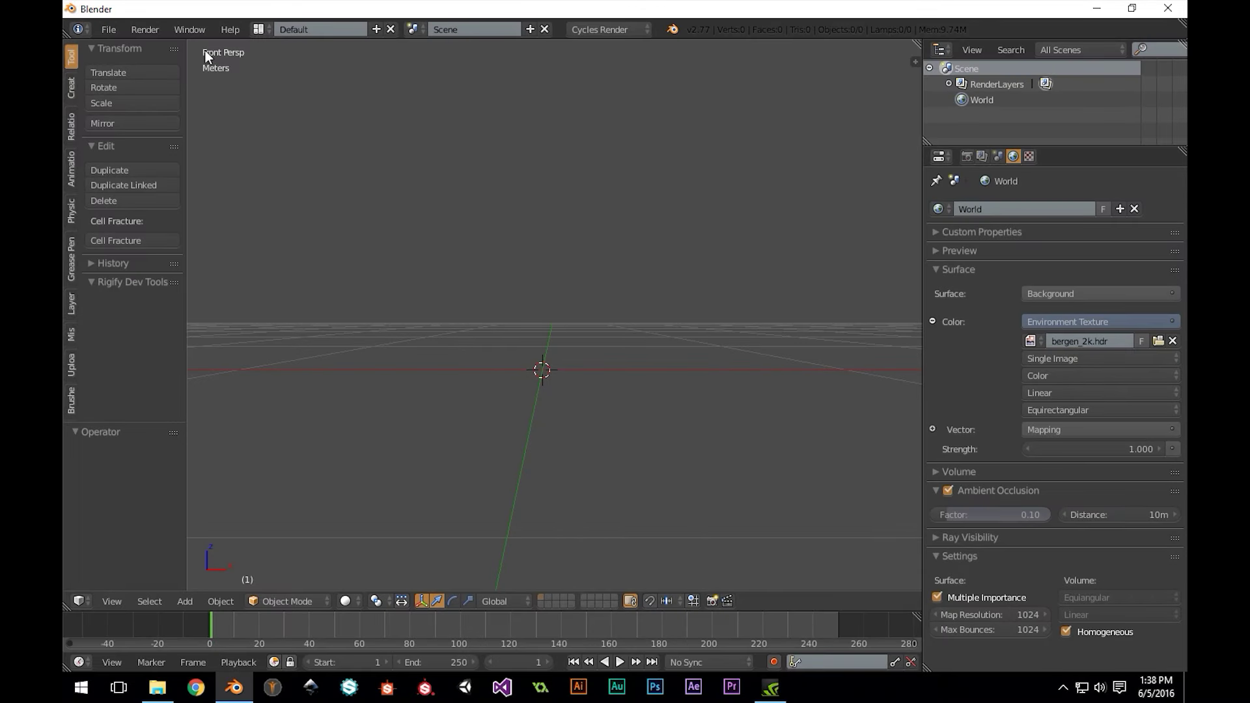
Install the add-on from easy_model_compositing-v1.0.zip in the BLENDER MARKET Easy Model Compositing folder through the user preferences.
left_click(117, 29)
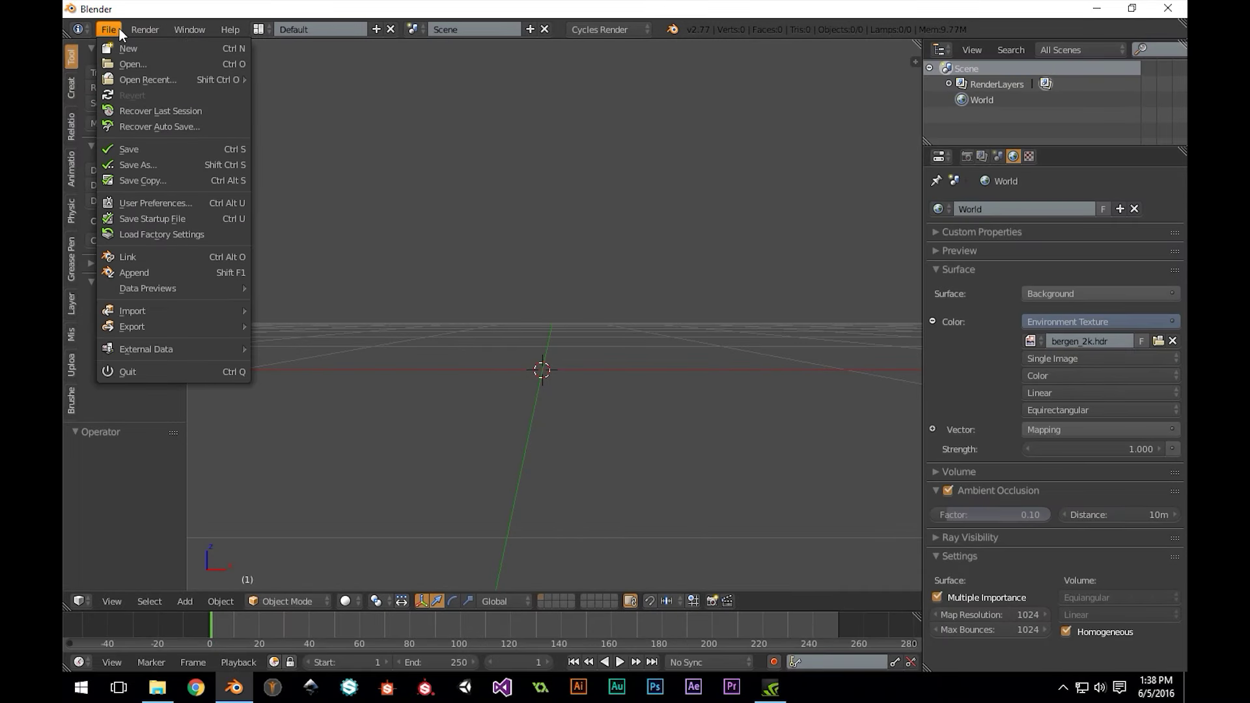
left_click(159, 202)
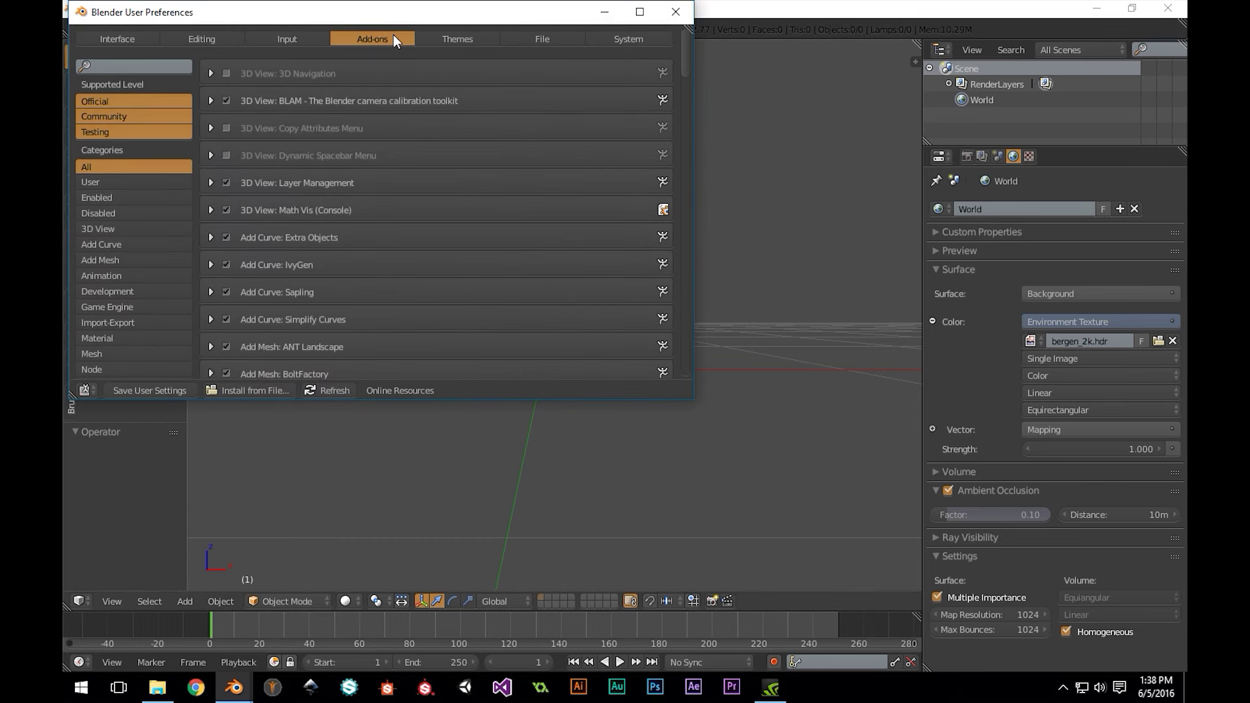
left_click(261, 388)
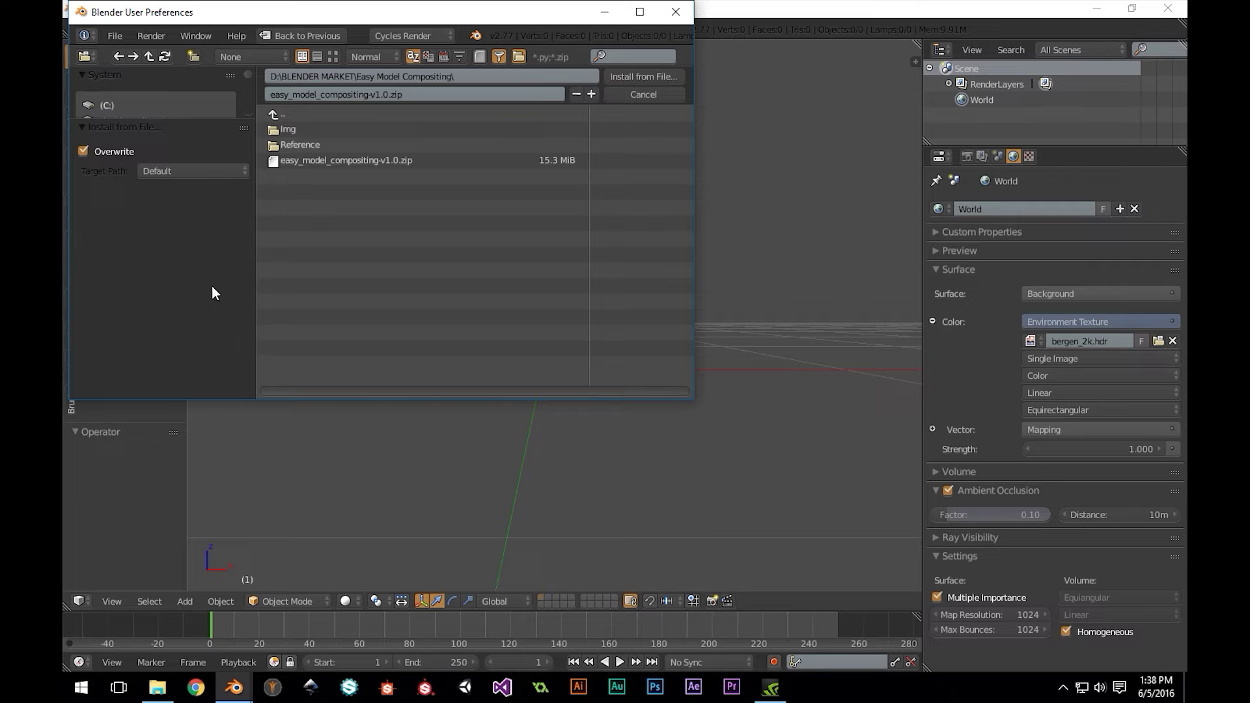
left_click_drag(178, 118, 163, 277)
left_click(162, 280)
left_click(311, 146)
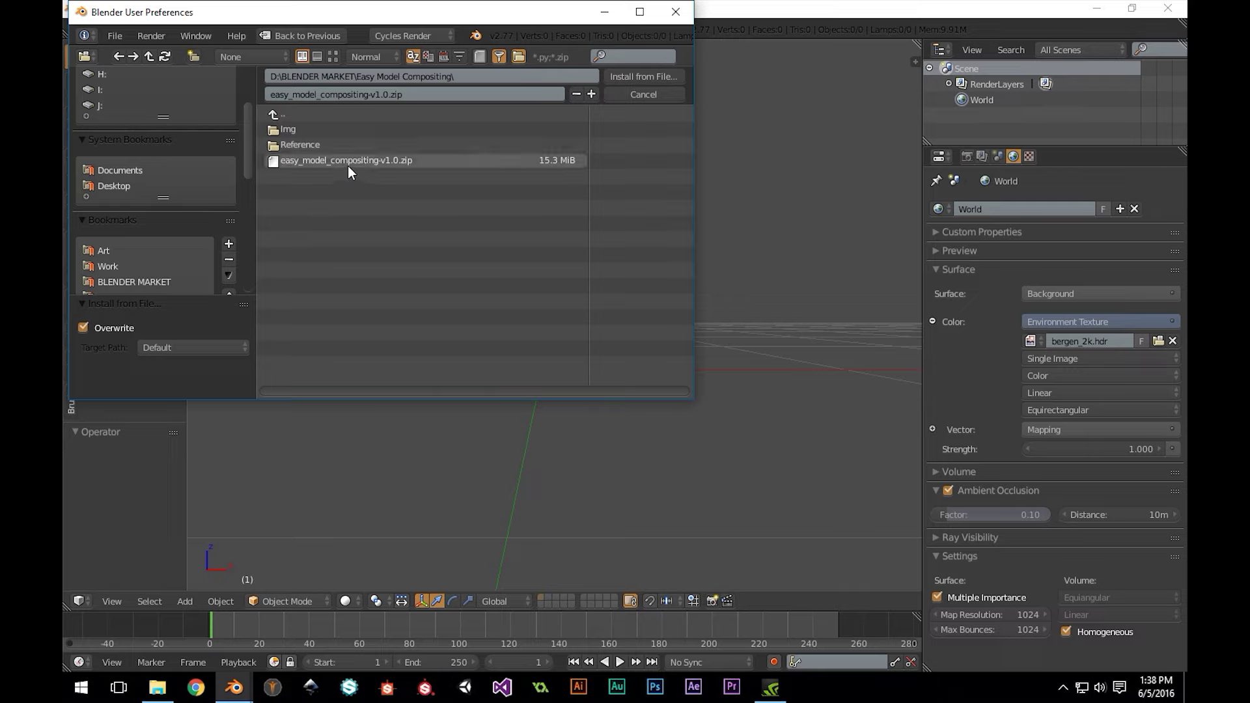
left_click(399, 164)
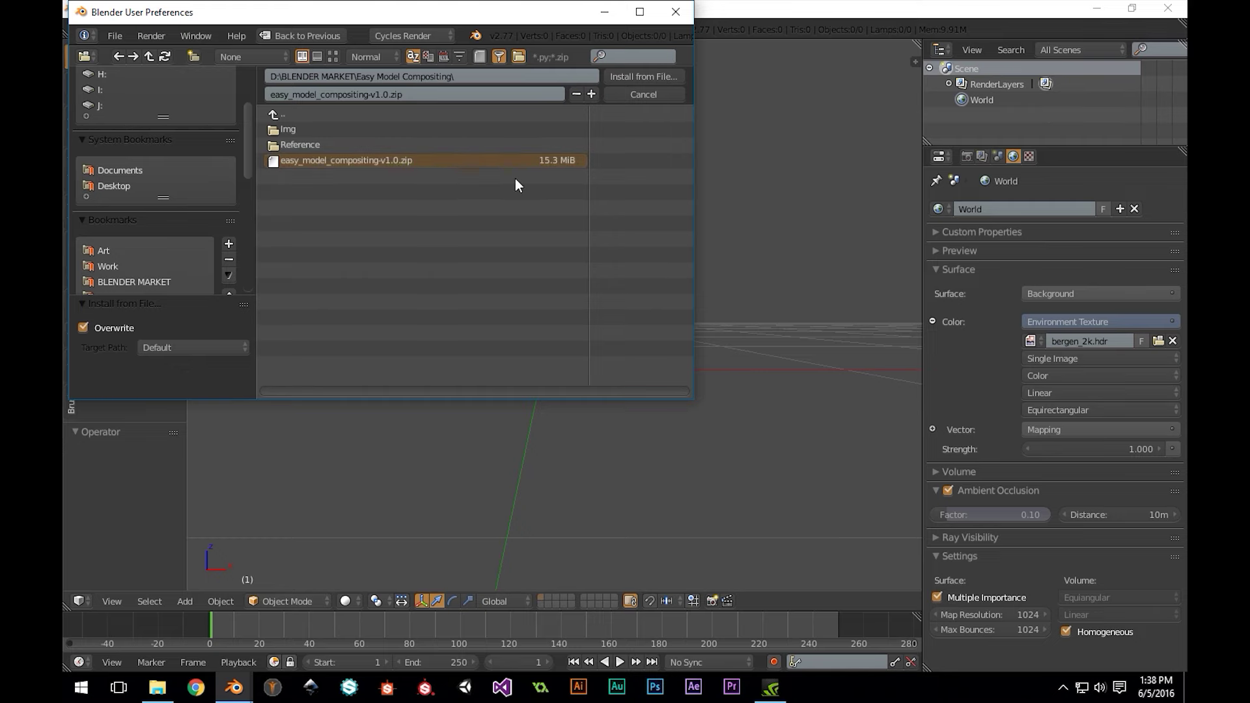
left_click(619, 75)
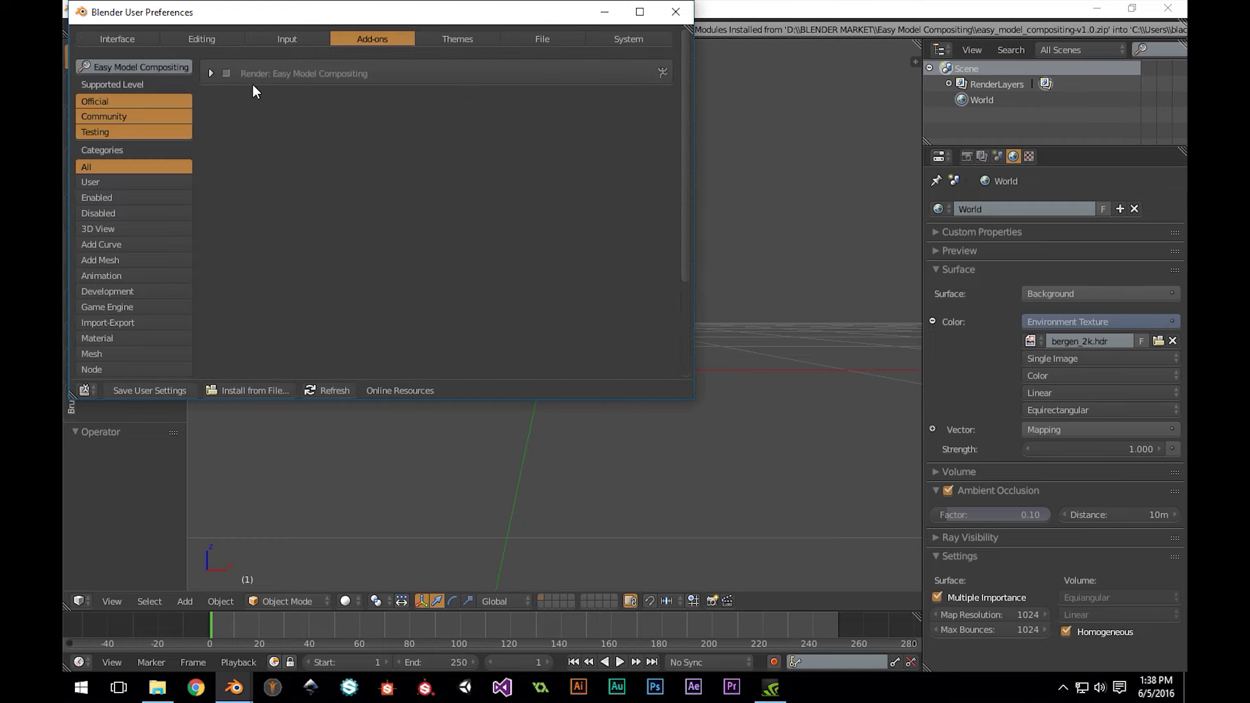
Enable the Easy Model Compositing add-on, expand its details, and save the user settings before closing the preferences.
left_click(225, 73)
left_click(212, 75)
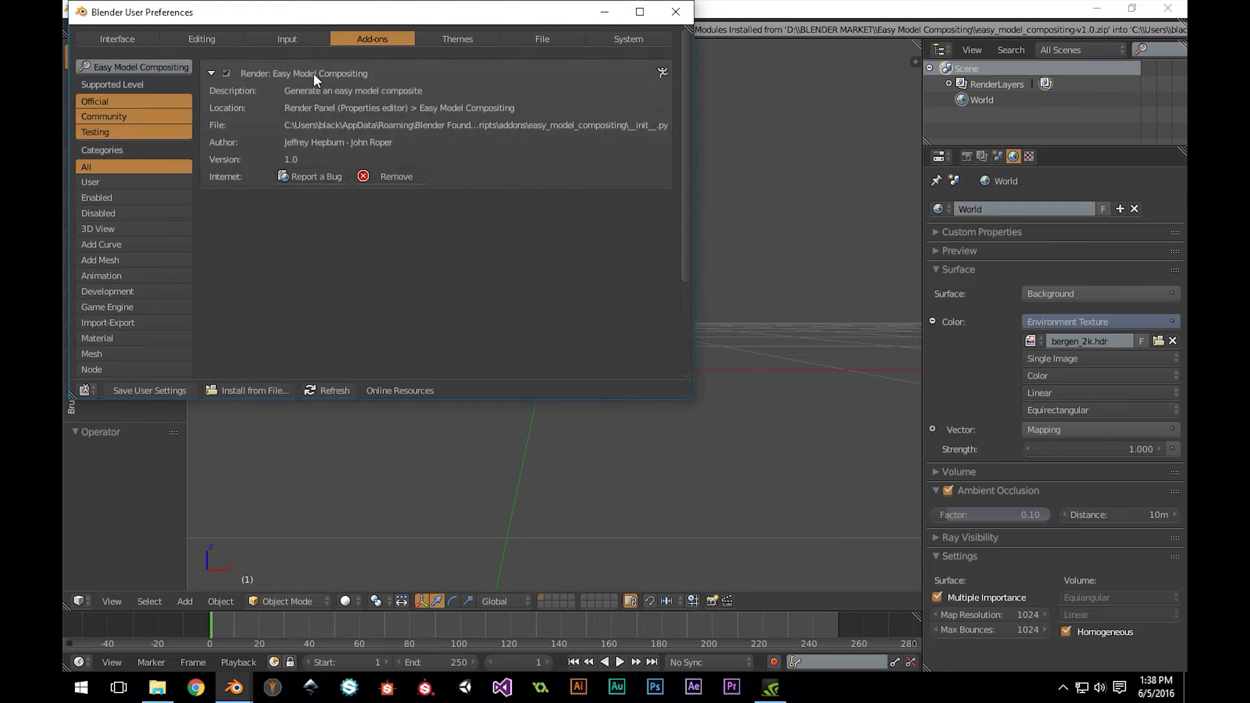
left_click(172, 389)
left_click(675, 12)
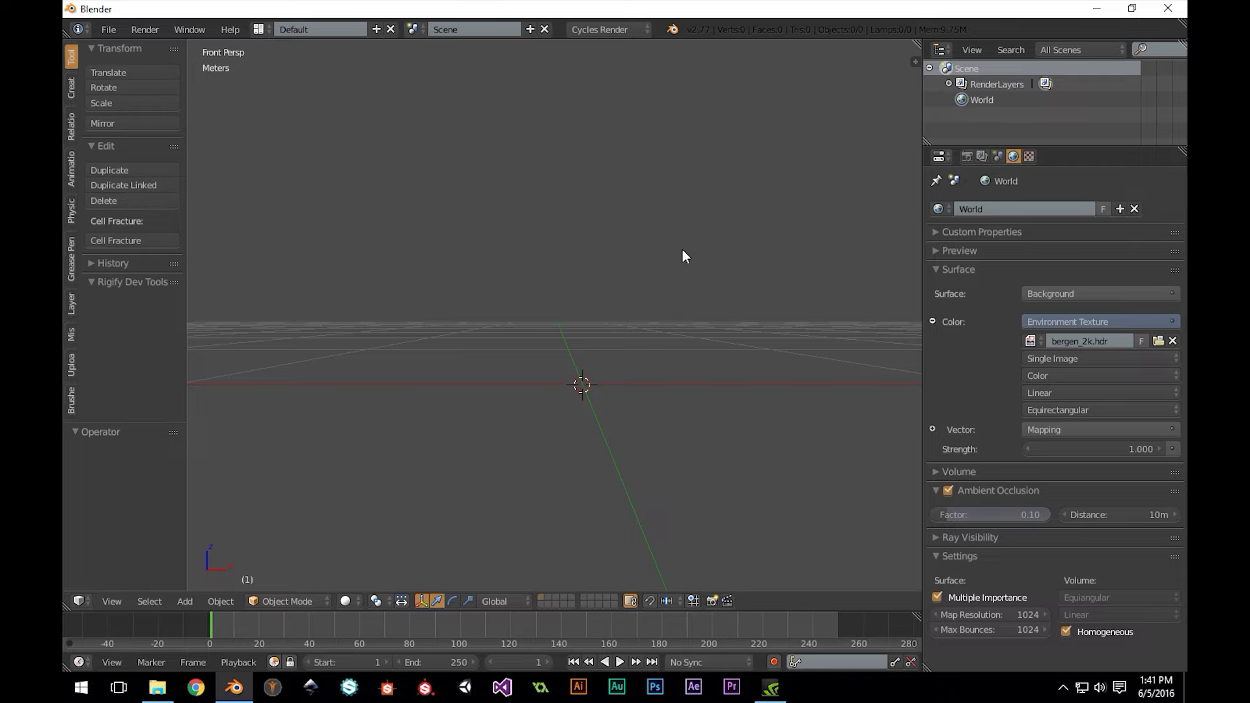
Import the Titan model from the Easy Model Compositing extras in the render properties.
left_click(968, 157)
scroll(1163, 501, "down", 6)
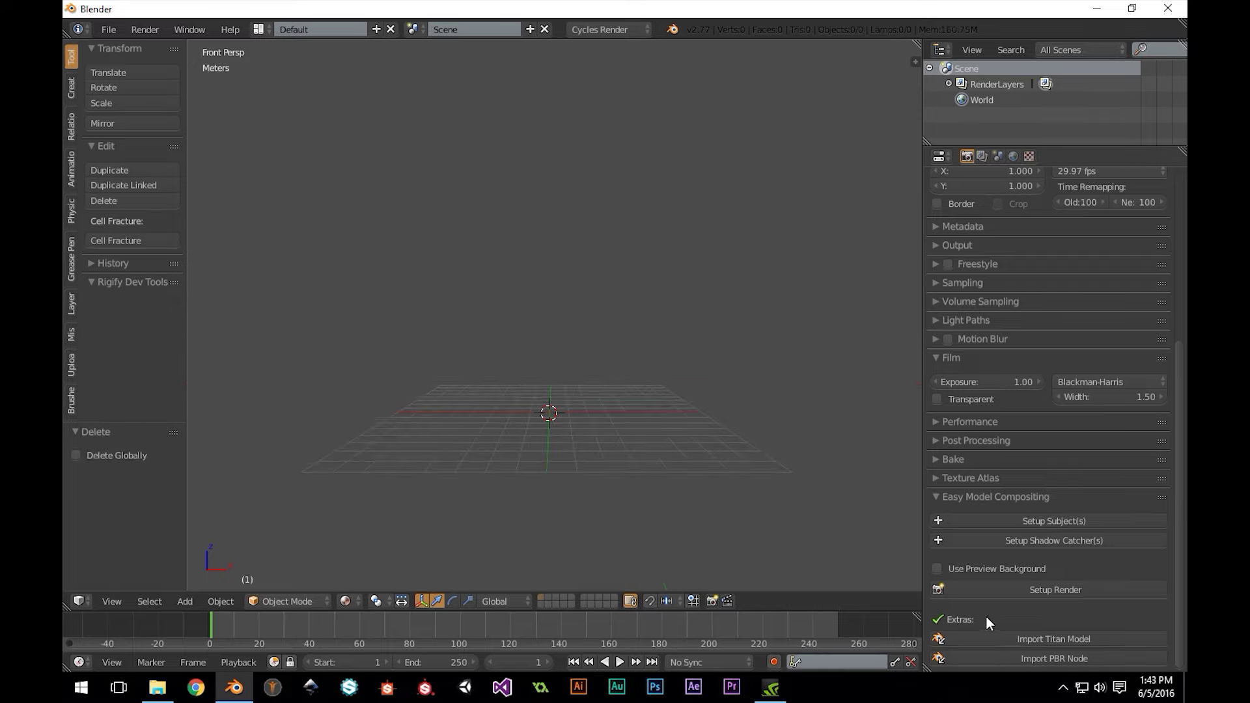
left_click(991, 639)
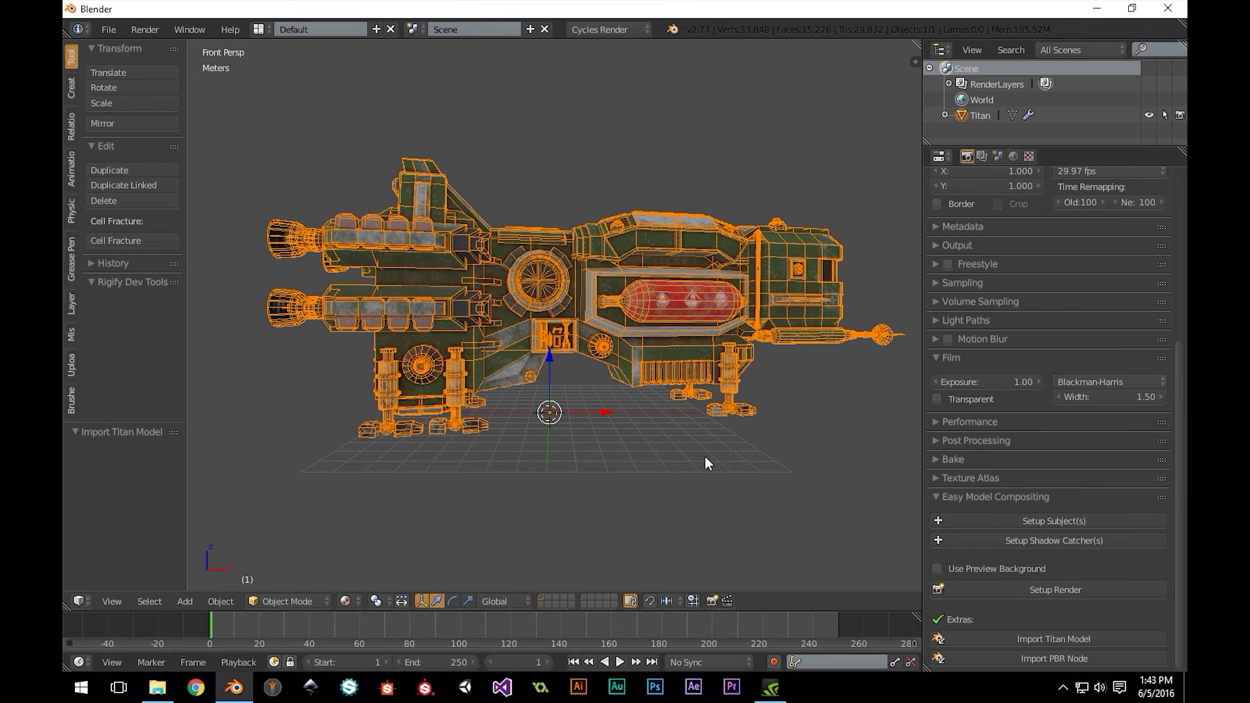
Add a ground plane under the Titan model and scale it up about 10.7 times, then by about 1.86 more.
scroll(635, 430, "up", 2)
key("shift+a")
mouse_move(640, 422)
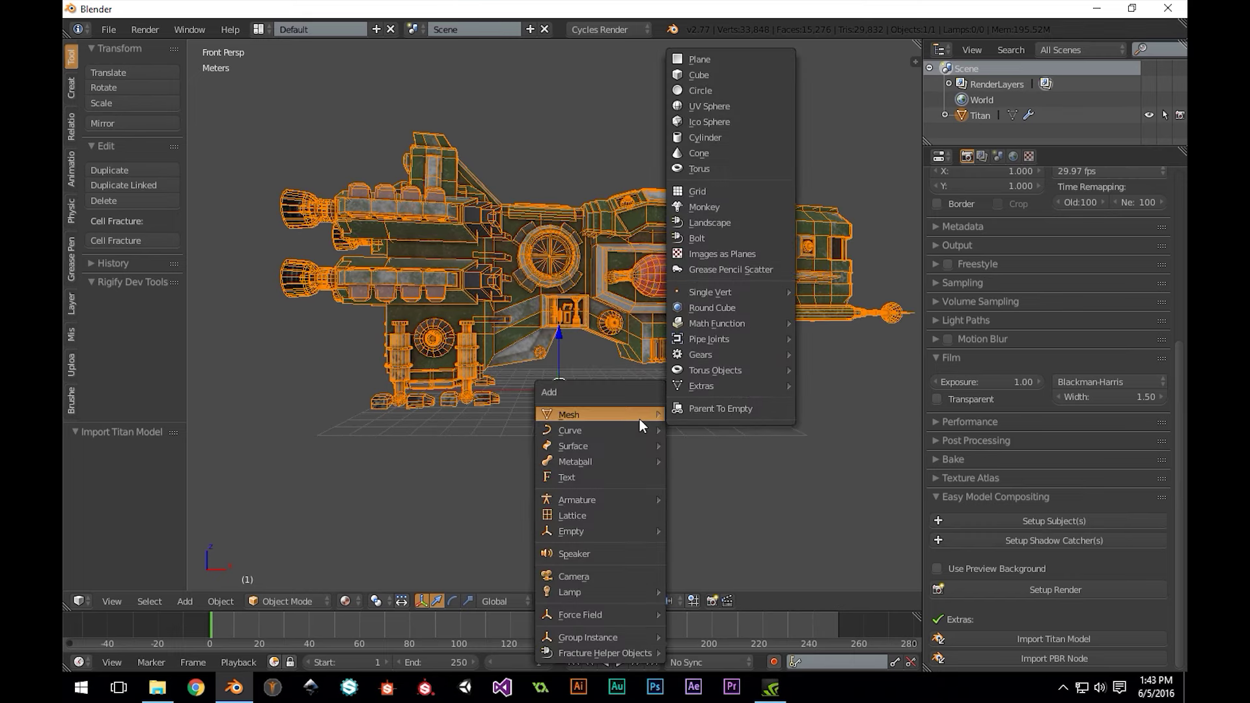
left_click(700, 59)
key("s")
left_click(422, 399)
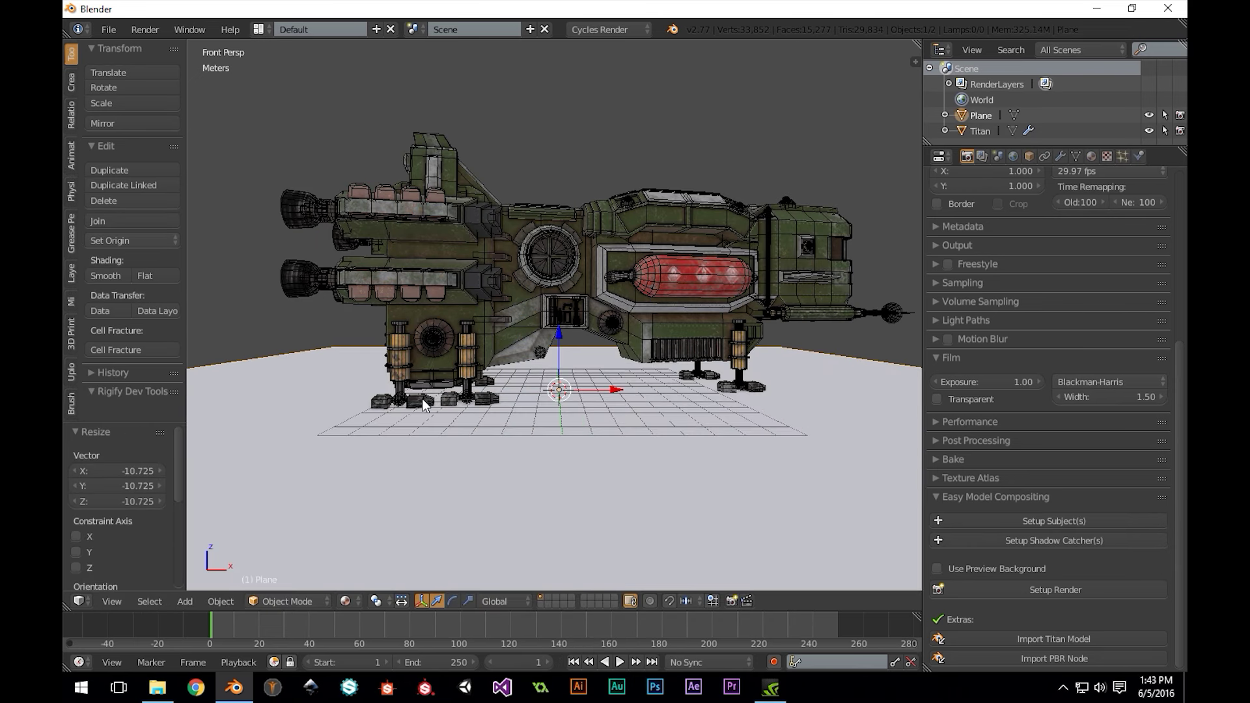
key("s")
left_click(379, 417)
scroll(474, 421, "down", 2)
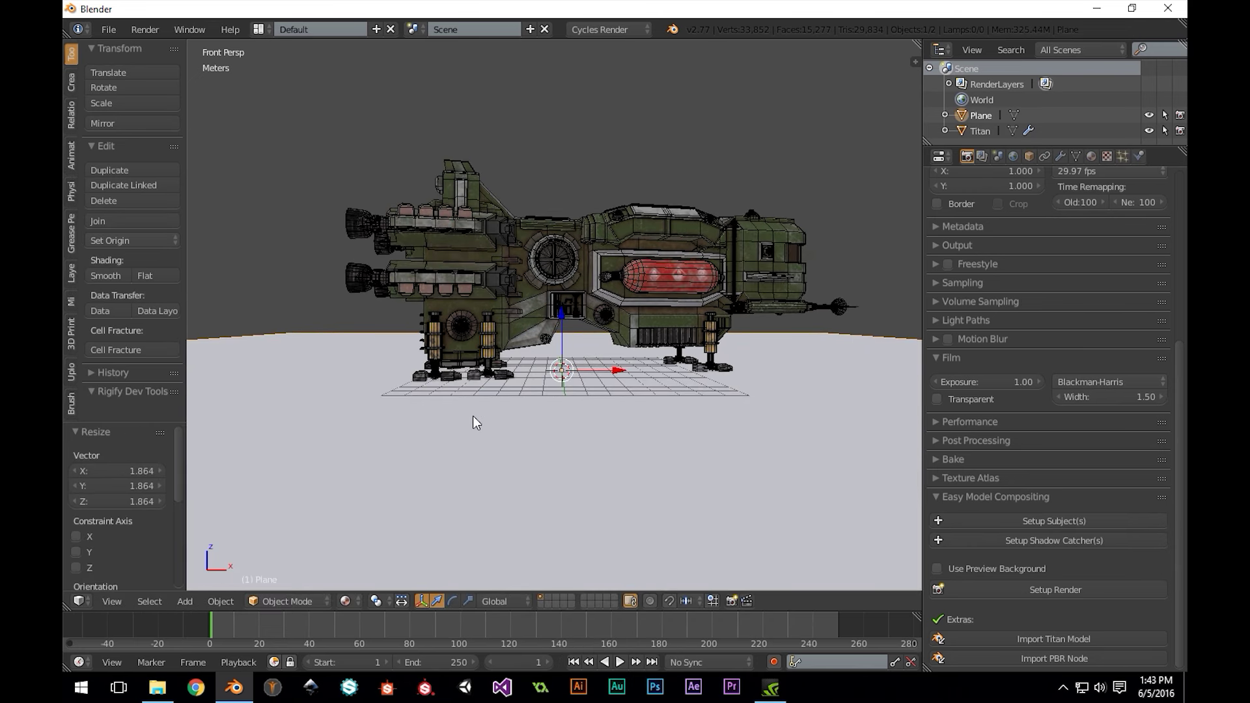
Add a camera at the scene origin and switch the viewport to the camera view.
key("shift+a")
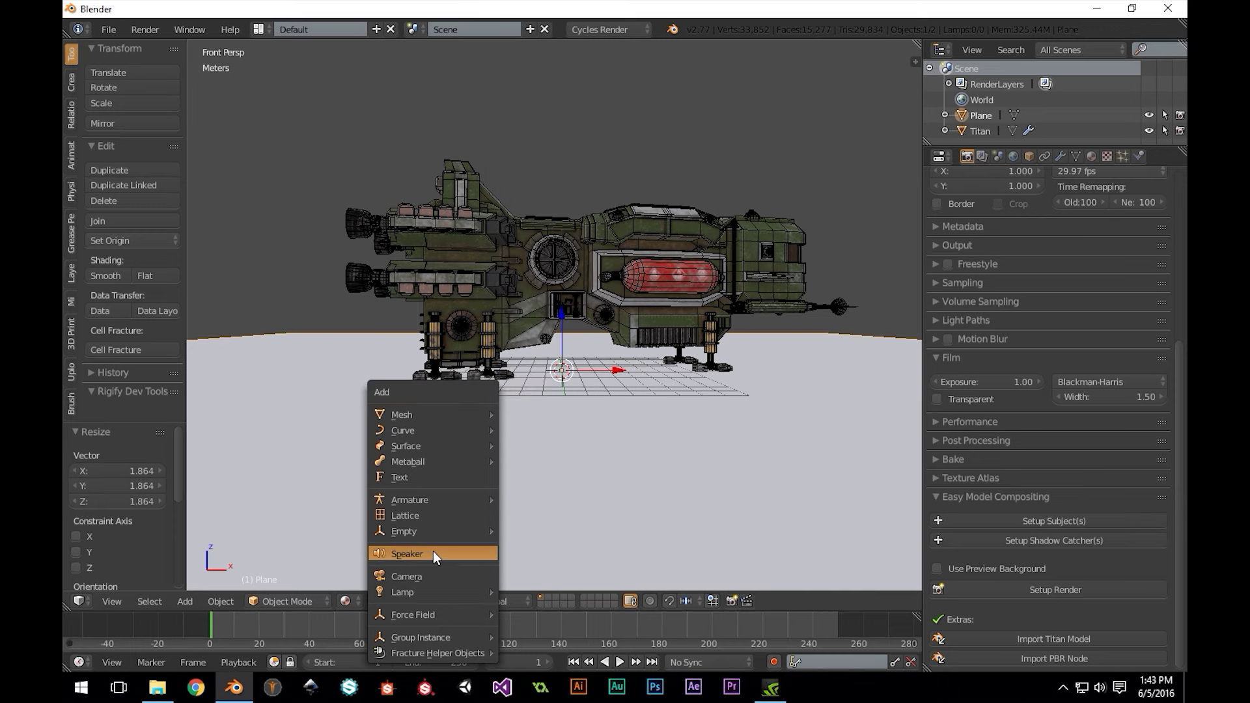
left_click(443, 576)
key("KP_0")
Load helicopter690829.jpg from the Easy Model Compositing Reference folder as the viewport's background image.
key("n")
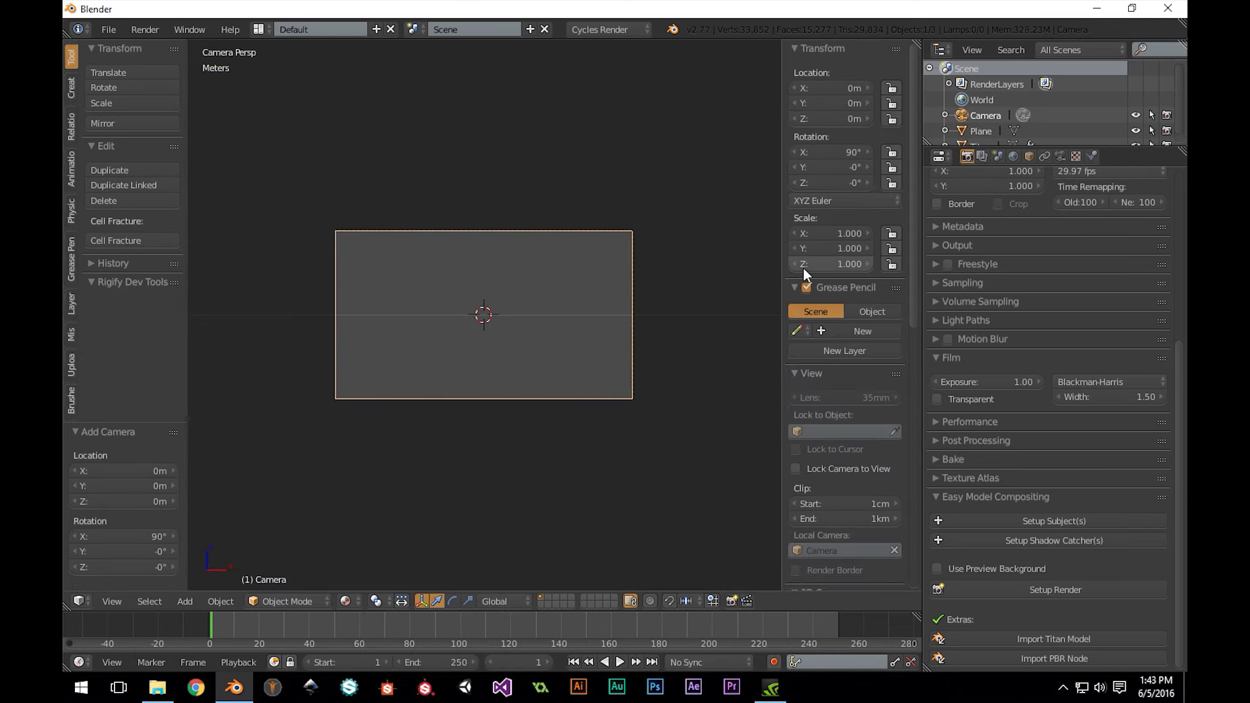
scroll(835, 433, "down", 5)
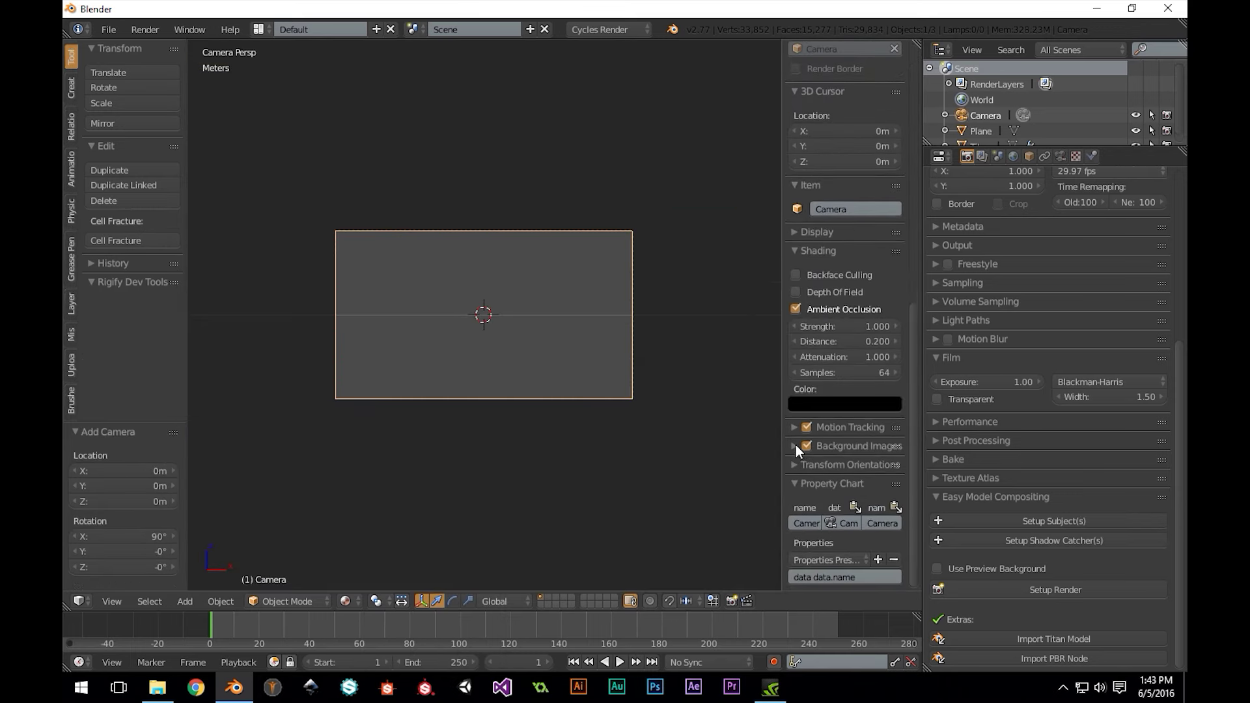
left_click(835, 442)
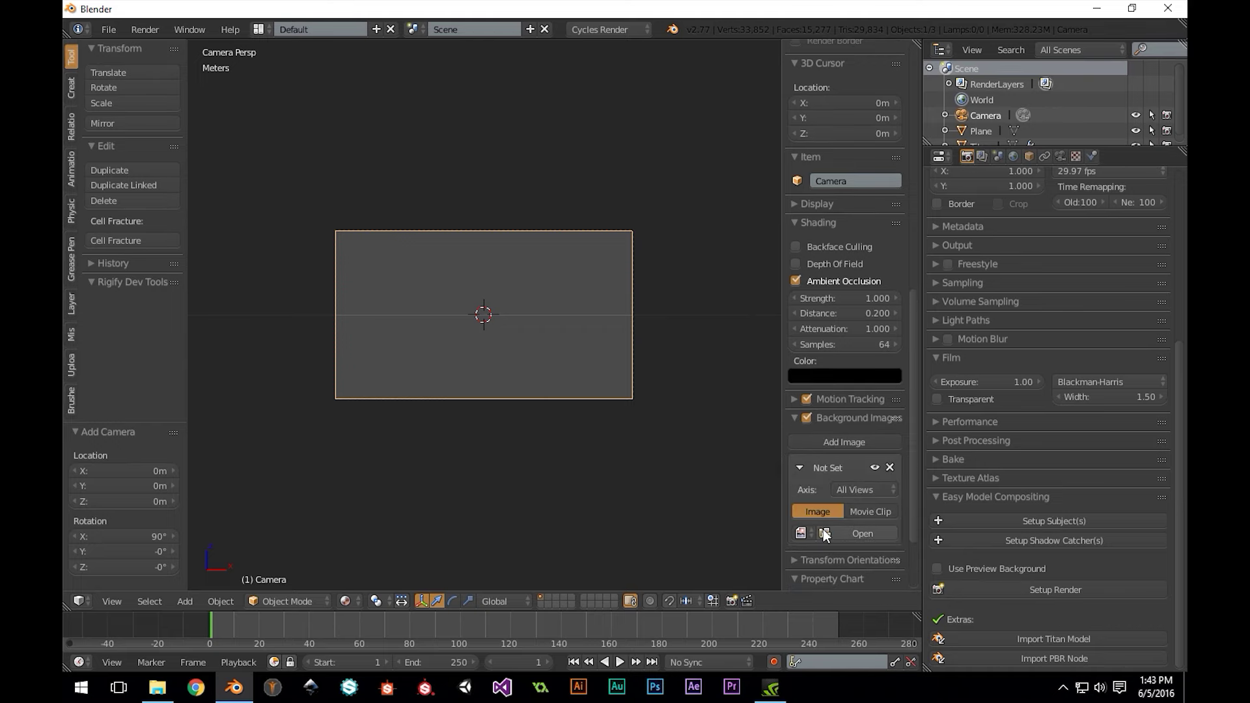
left_click(825, 534)
left_click(159, 369)
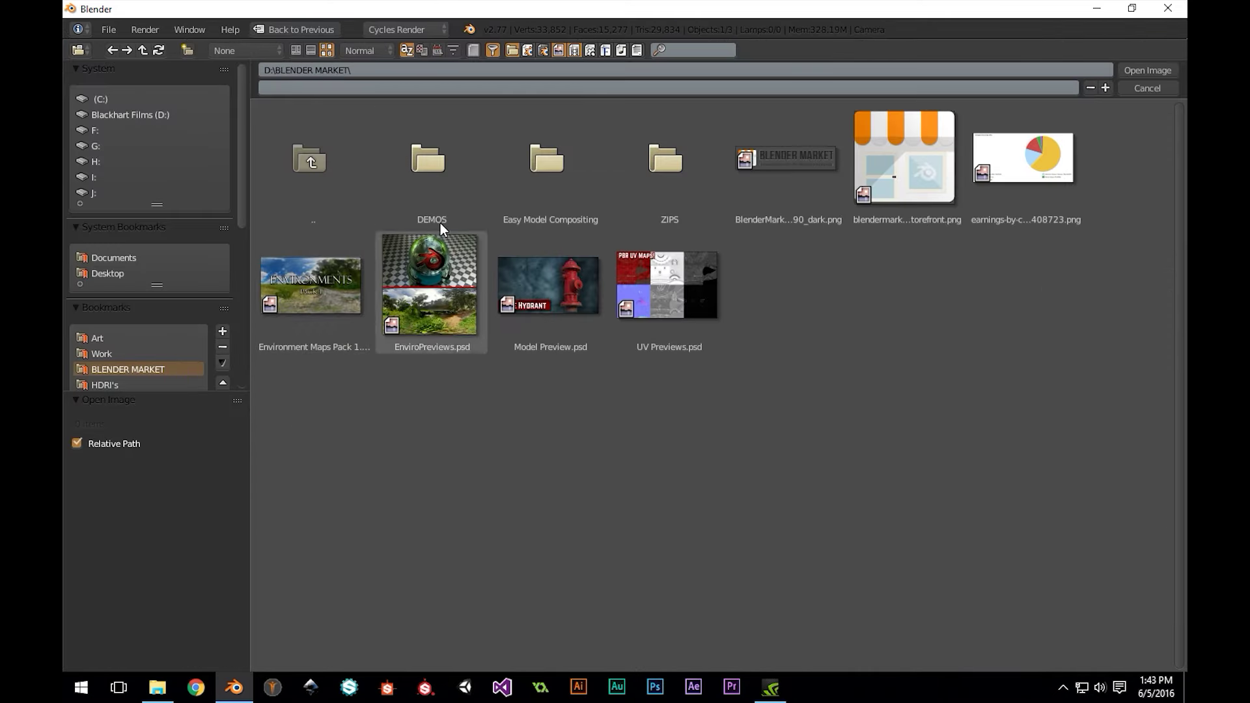
left_click(510, 170)
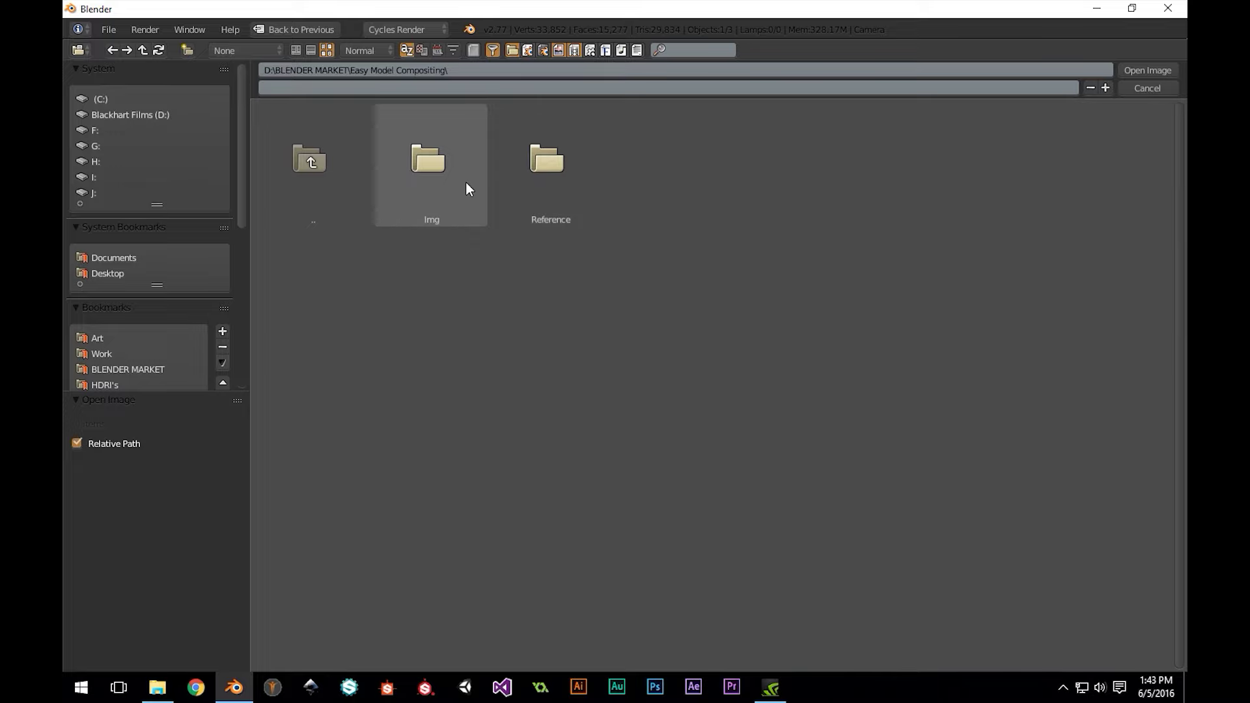
left_click(548, 179)
left_click(428, 164)
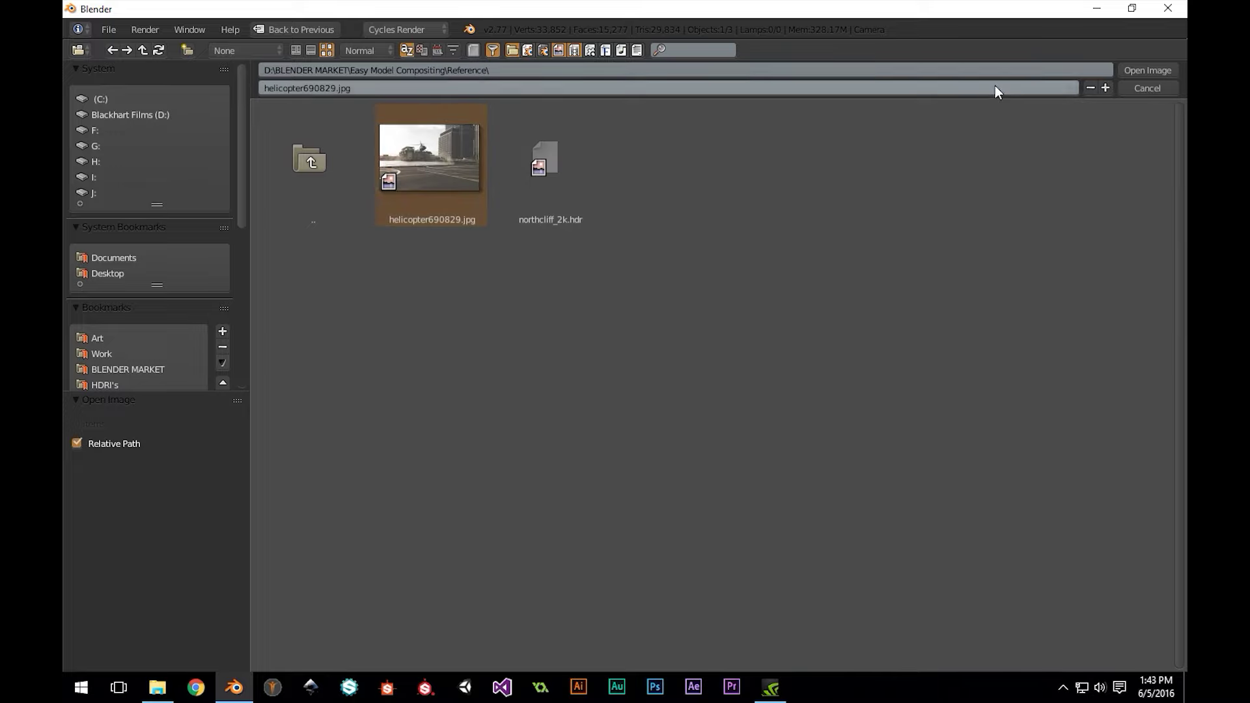
left_click(1145, 70)
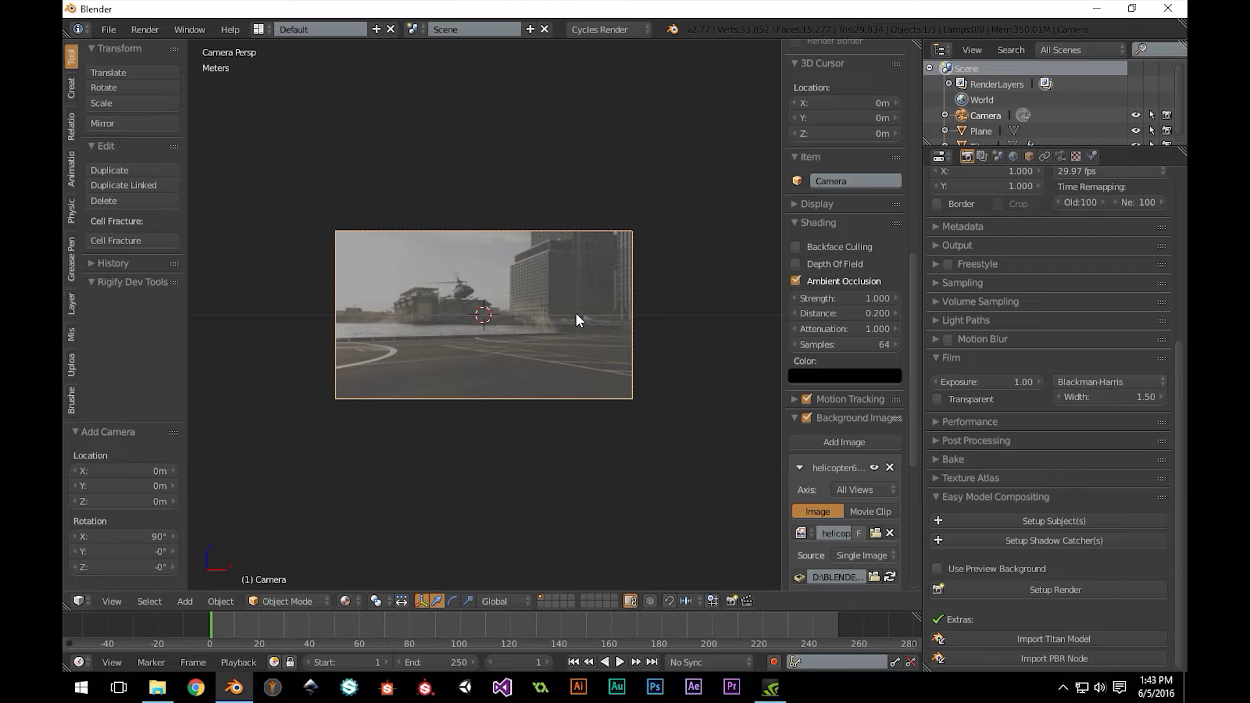
Move the camera in walk navigation to frame the Titan from a rear angle with the plane matching the photo's ground.
key("shift+f")
key("s")
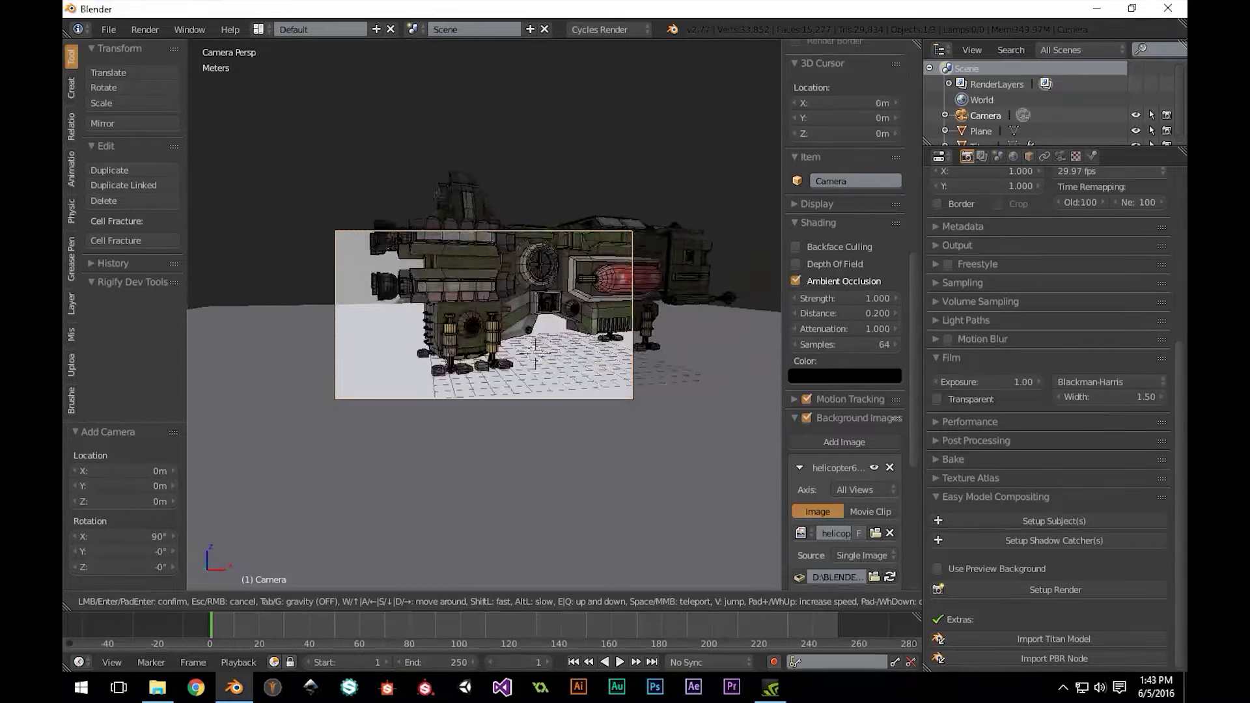
key("d")
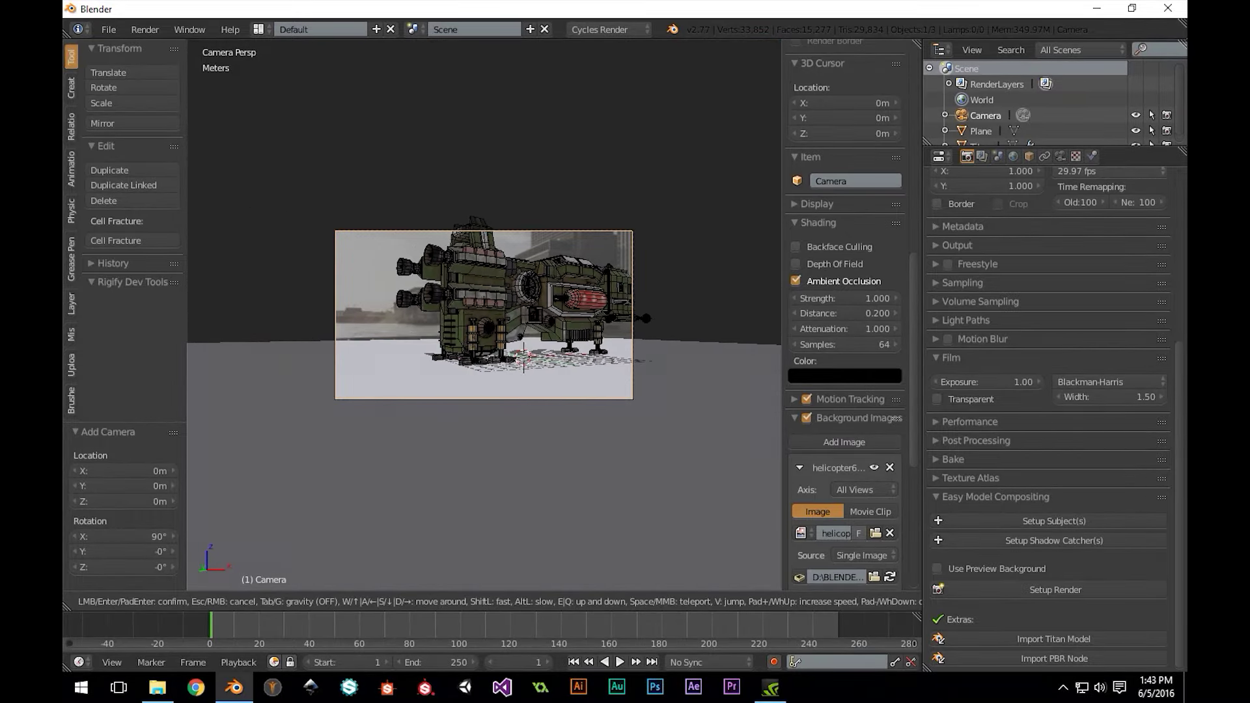
key("w")
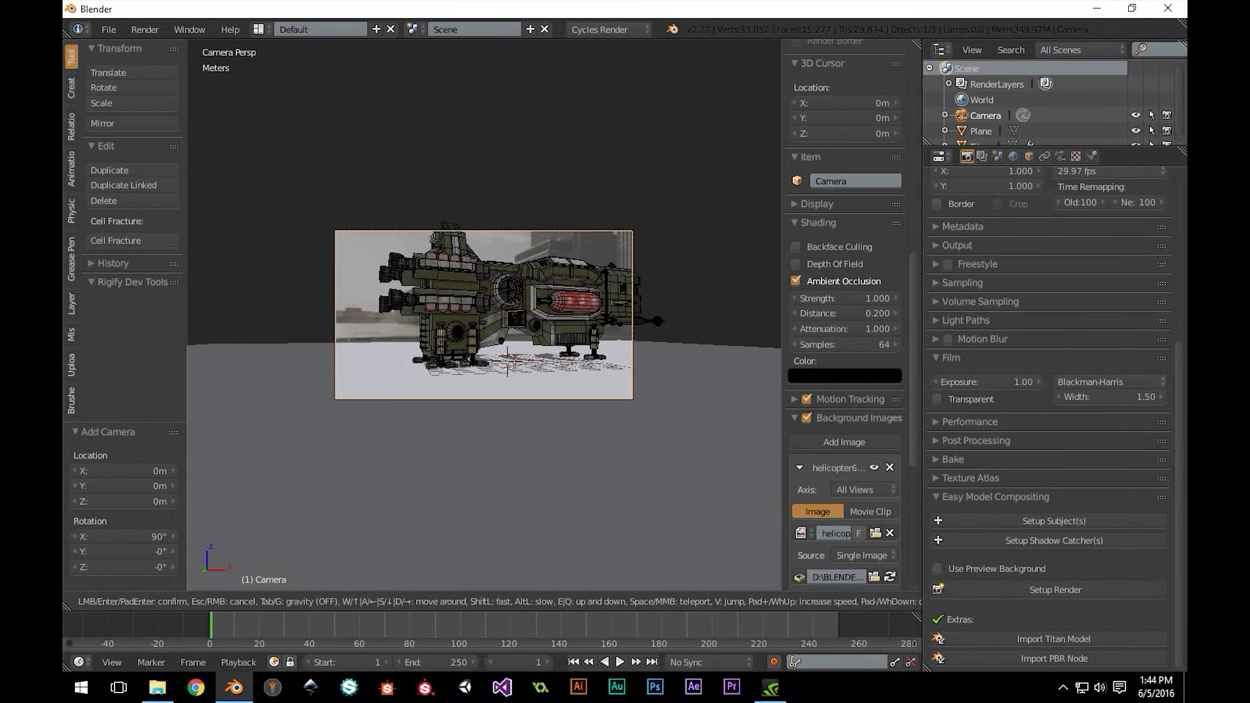
key("a")
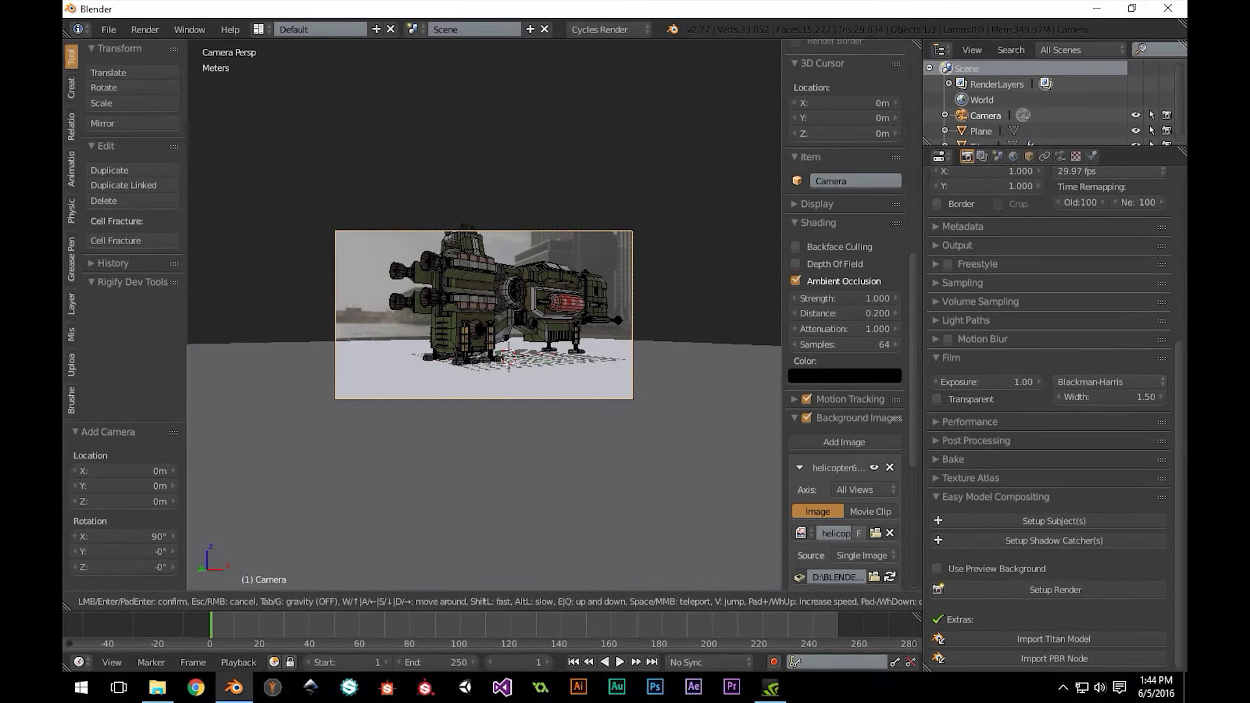
left_click(515, 320)
scroll(515, 320, "up", 3)
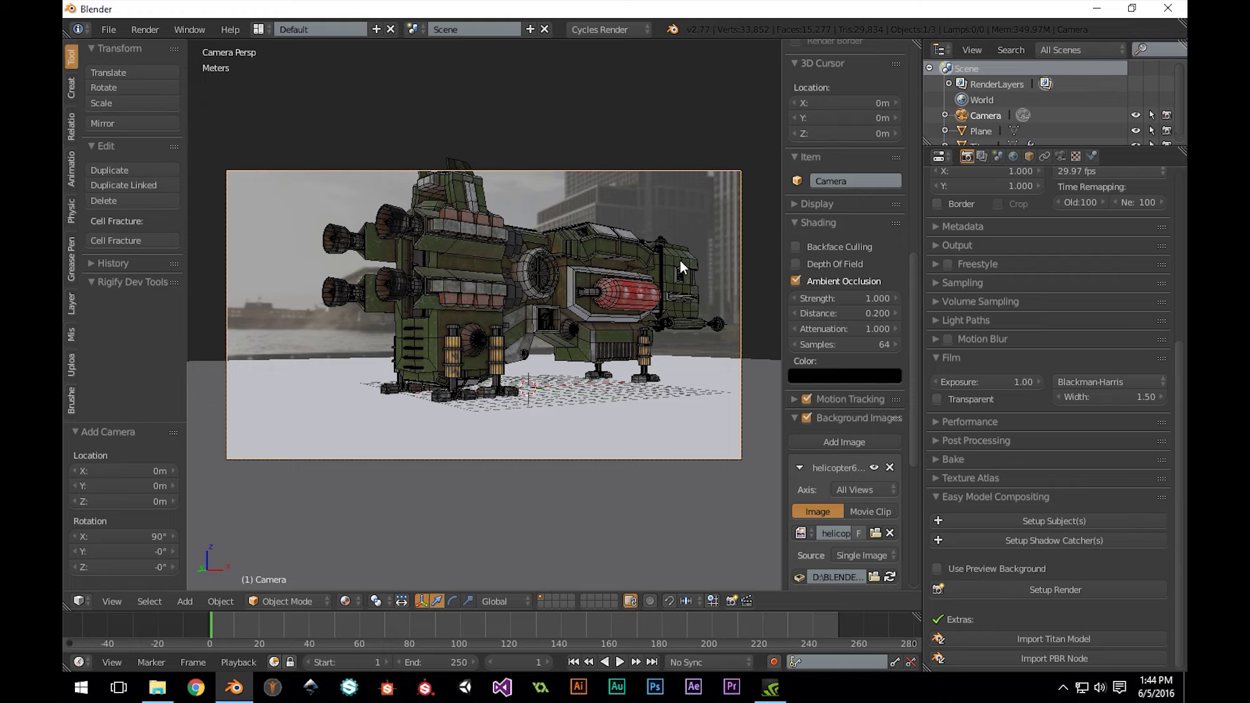
Replace the world's environment texture with northcliff_2k.hdr from the Easy Model Compositing Reference folder.
left_click(1014, 157)
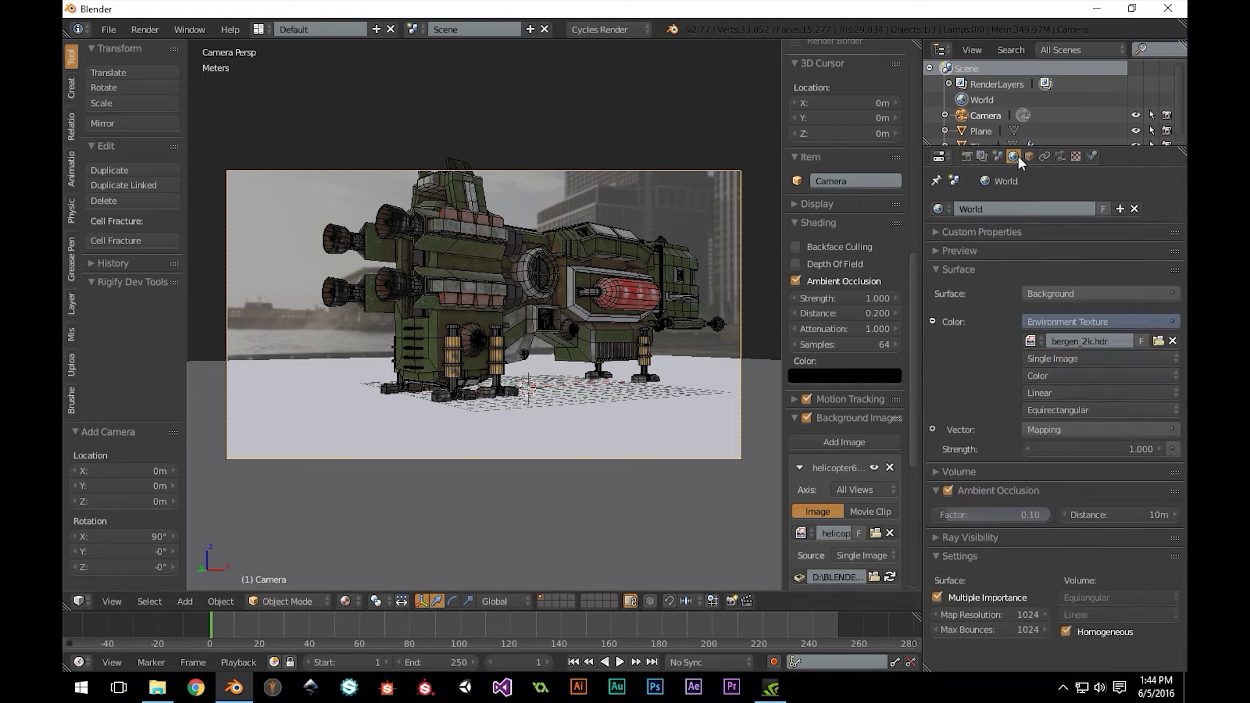
left_click(1158, 341)
left_click(147, 373)
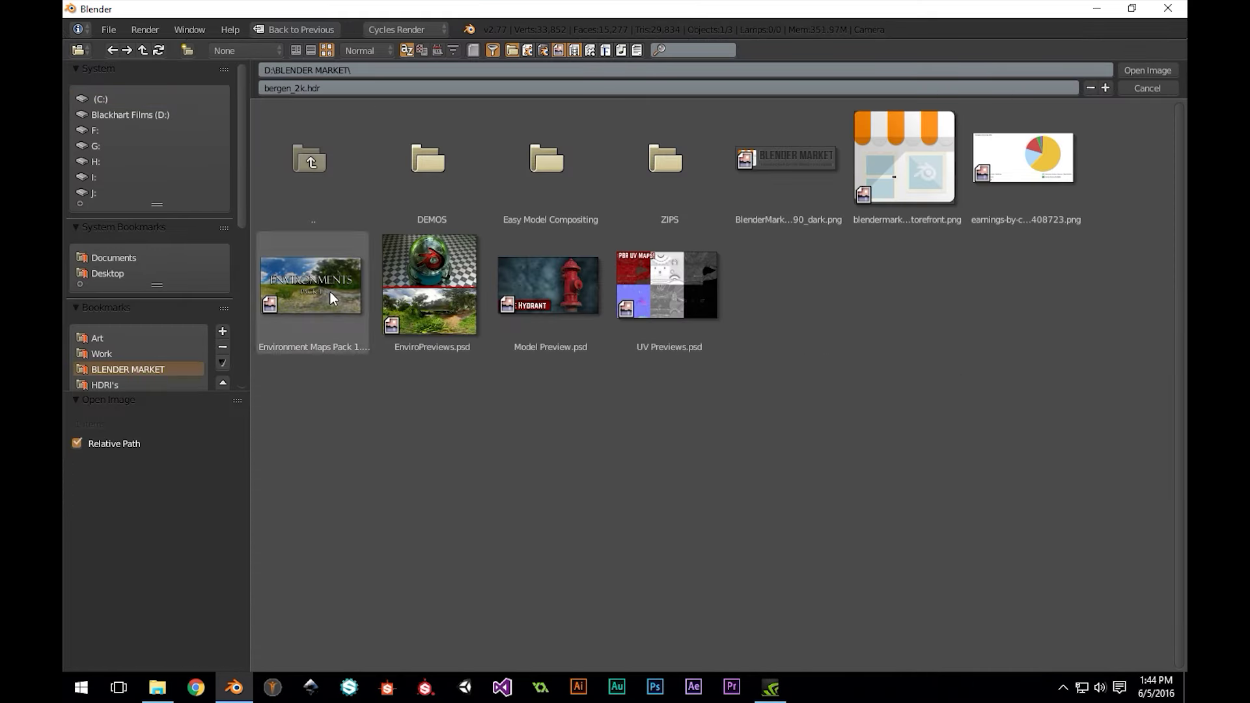
left_click(514, 166)
left_click(551, 161)
double_click(566, 161)
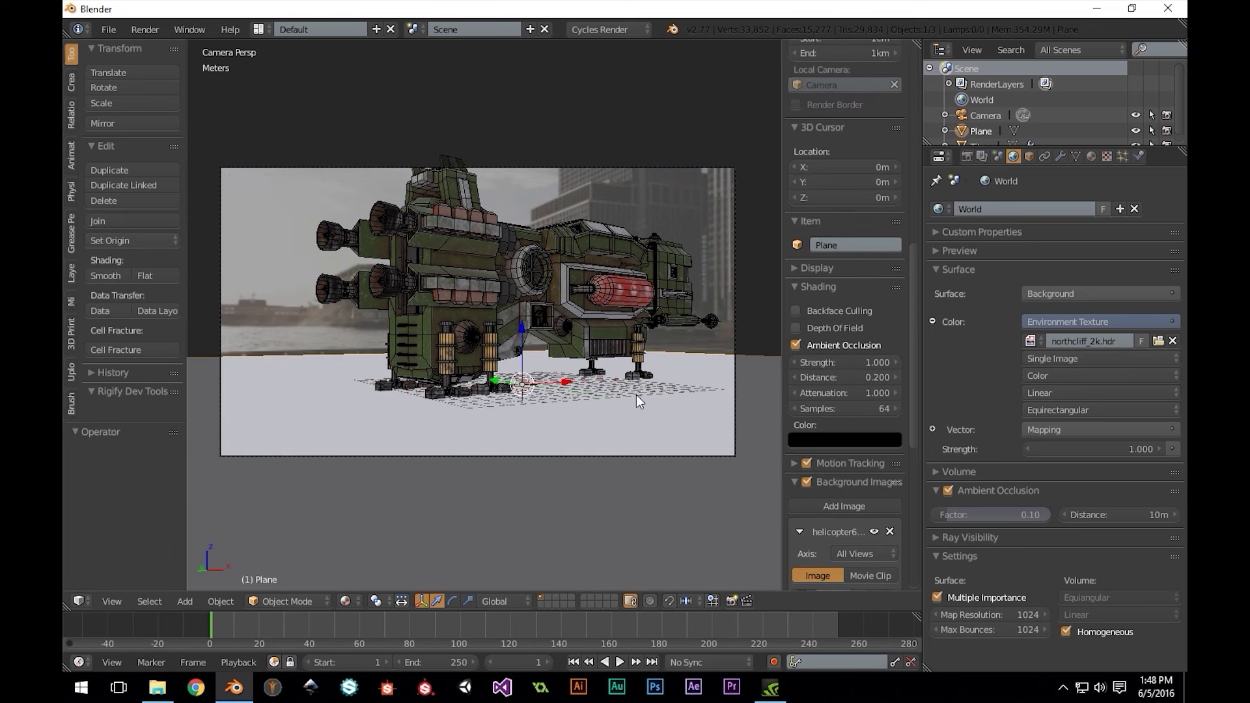
Set up the Titan model as the compositing subject and the ground plane as the shadow catcher.
left_click(969, 157)
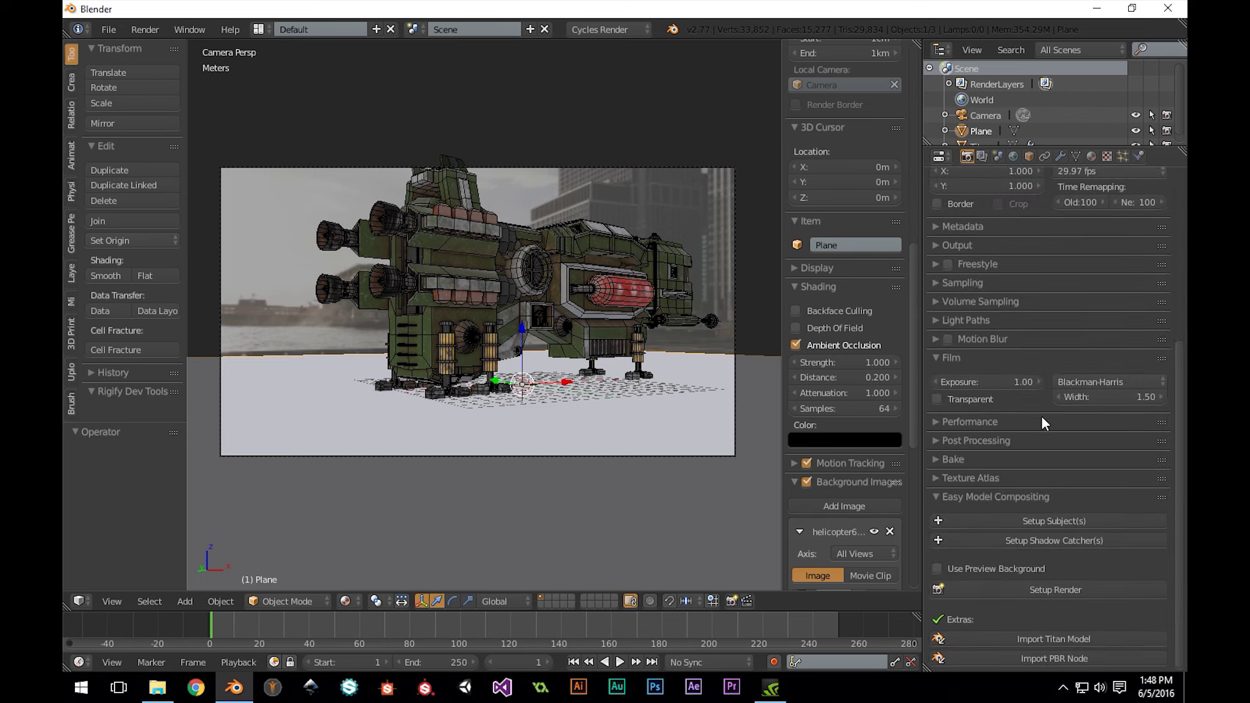
right_click(503, 307)
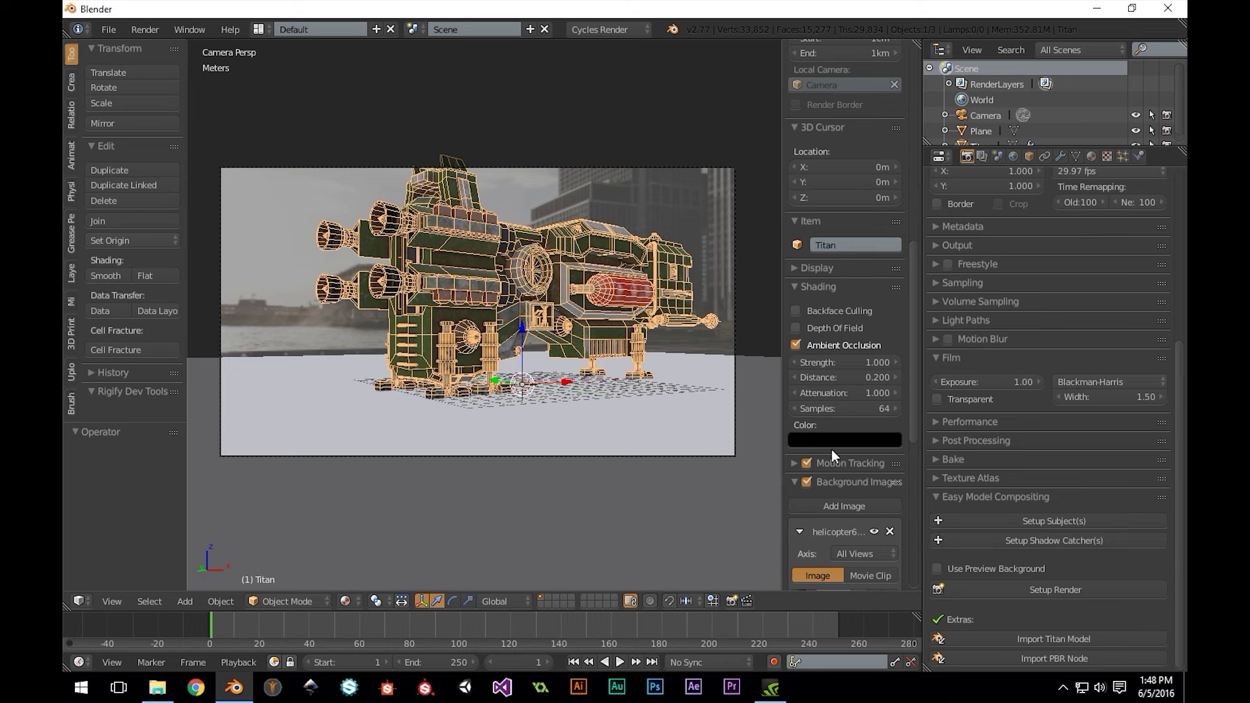
left_click(998, 525)
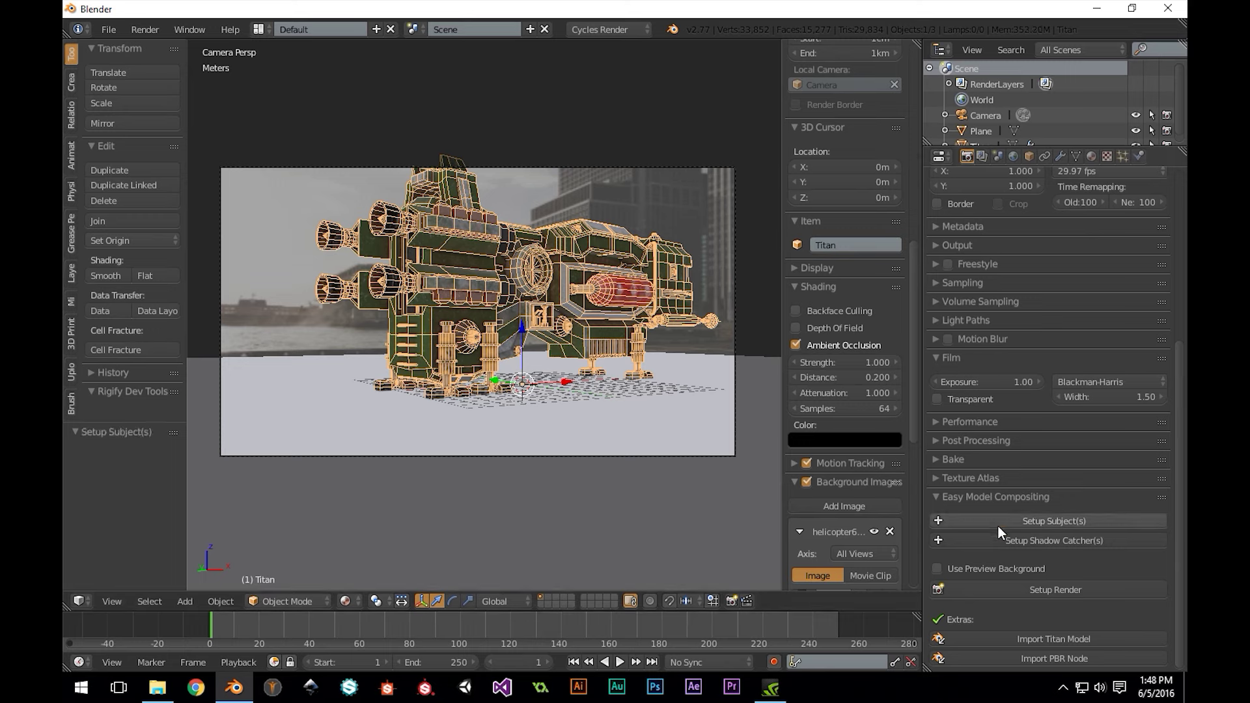
right_click(702, 363)
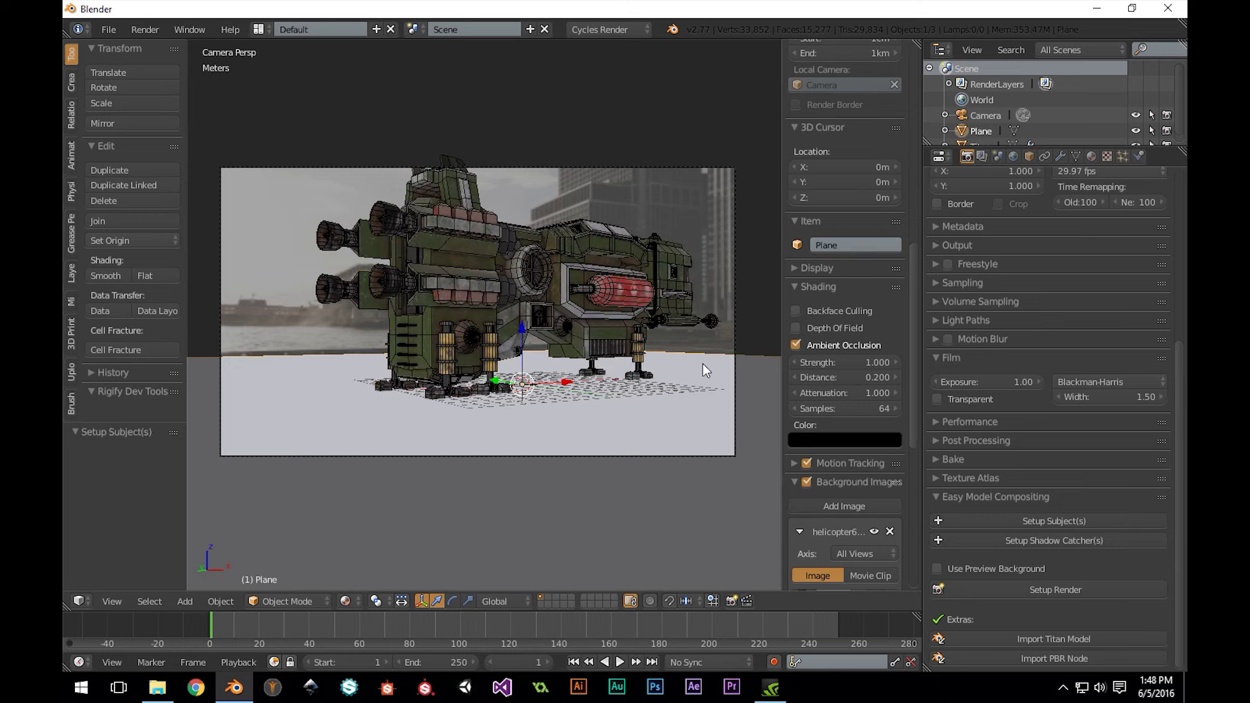
left_click(1034, 542)
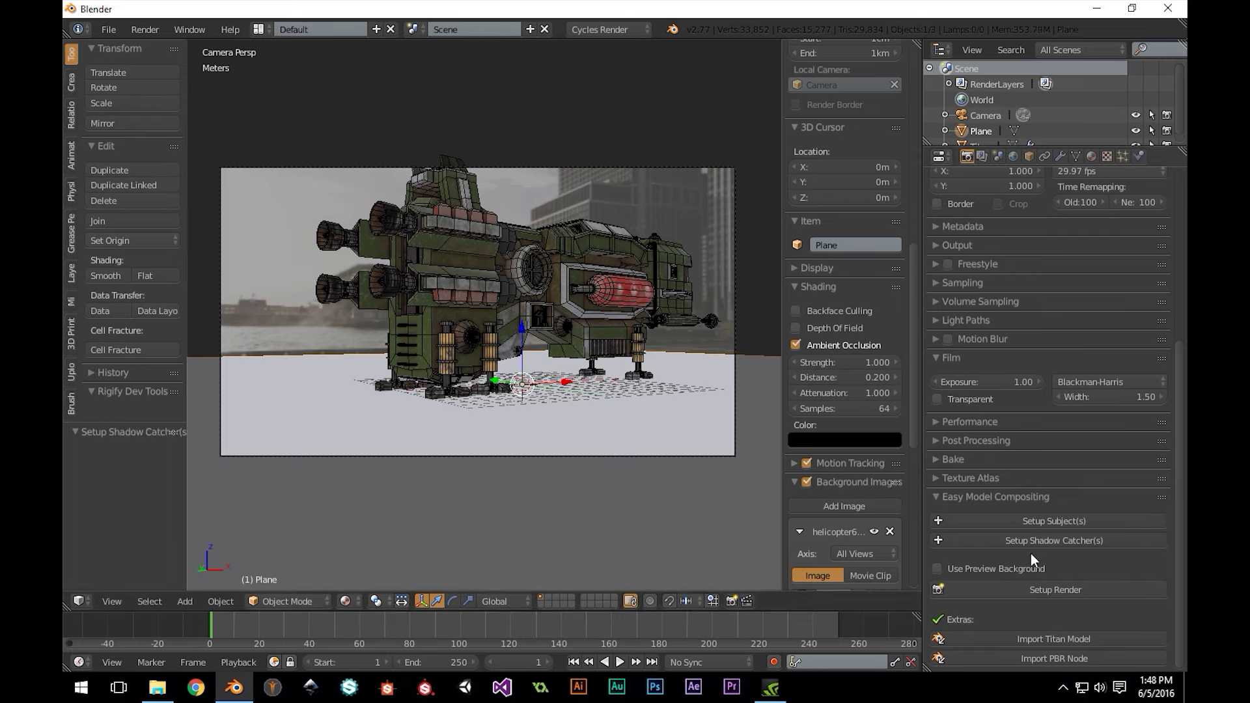
Enable the preview background with image dimensions in Easy Model Compositing, using helicopter690829.jpg from the Reference folder as its image.
left_click(968, 568)
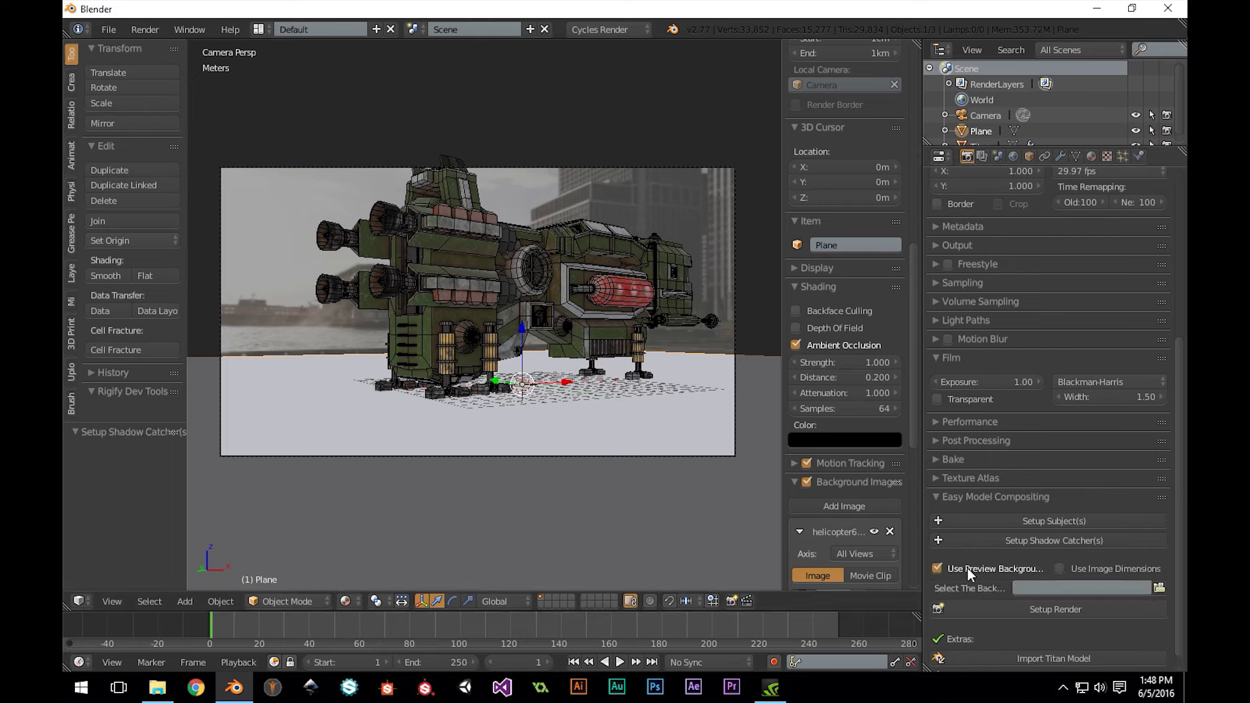
left_click(1101, 568)
left_click(1159, 588)
left_click(159, 368)
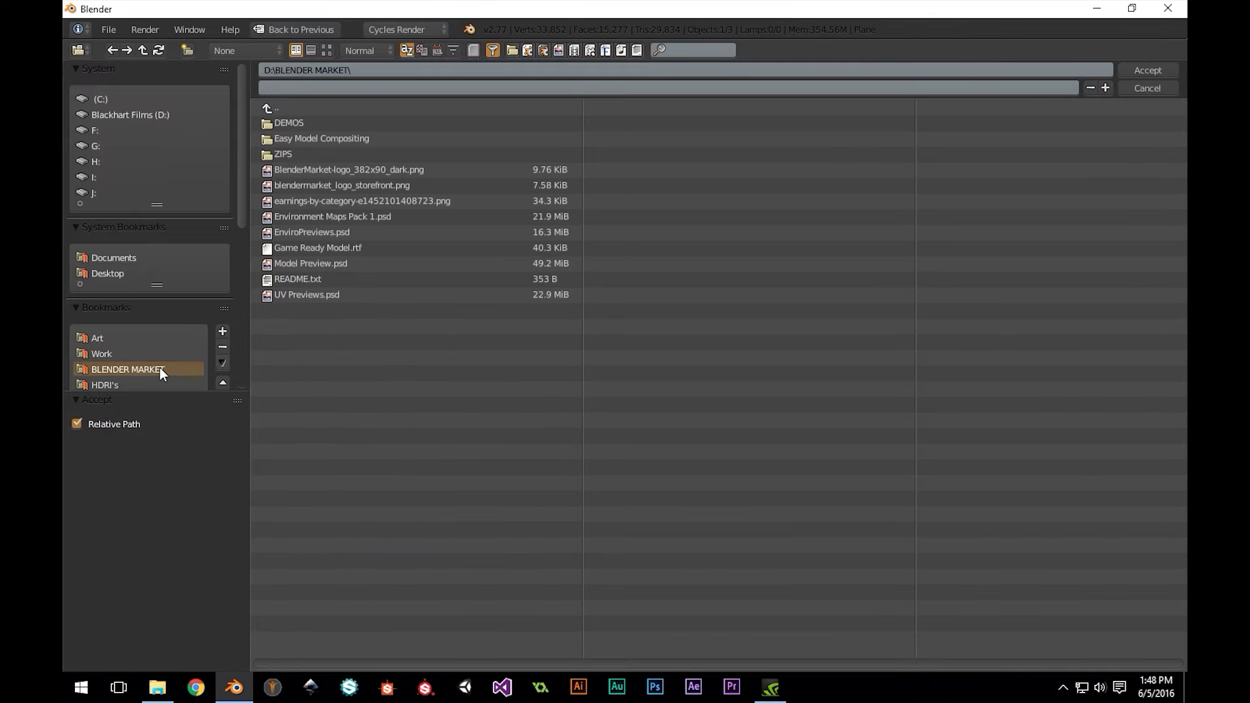
left_click(352, 138)
left_click(353, 125)
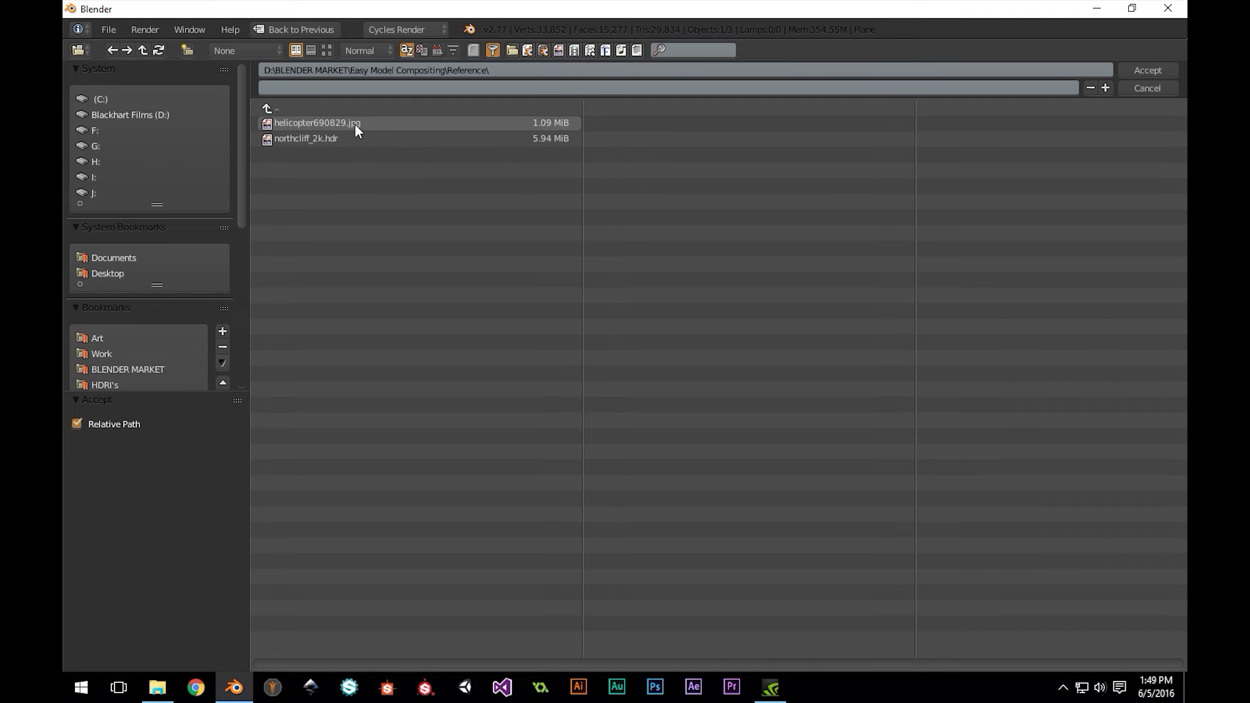
left_click(354, 123)
left_click(1148, 69)
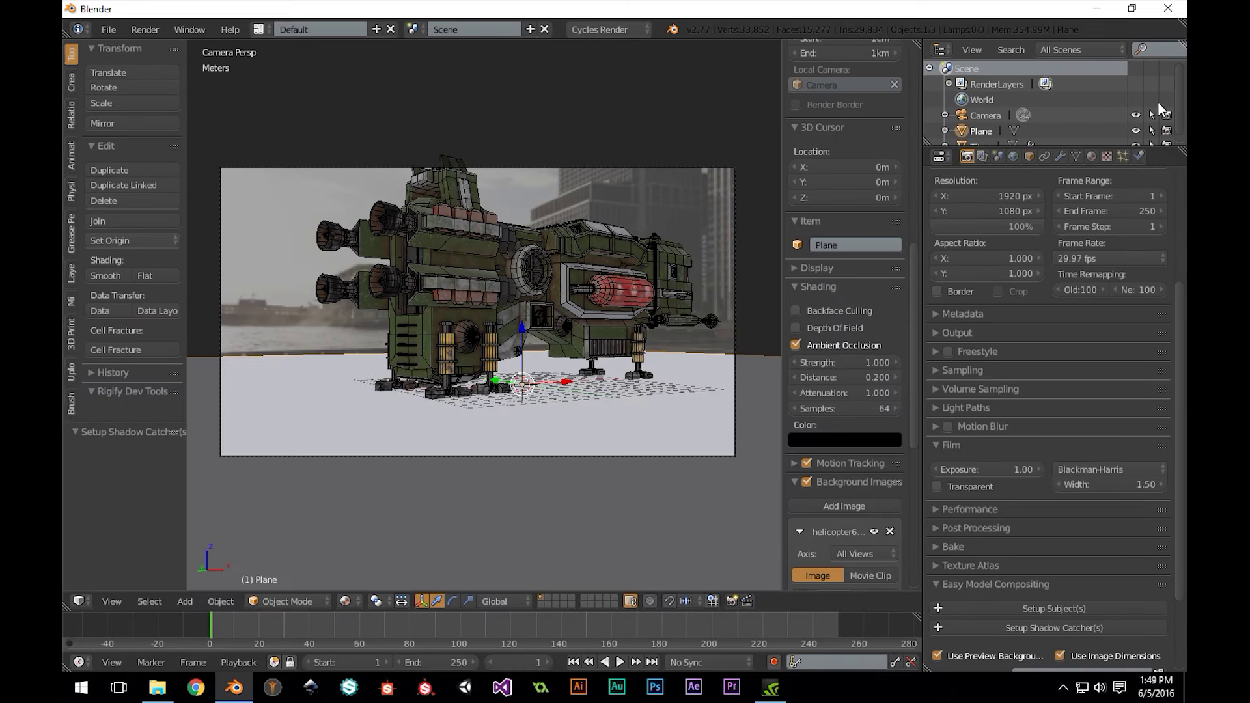
Run the add-on's Setup Render for the scene and check the resulting render dimensions.
scroll(1016, 620, "down", 4)
left_click(1017, 592)
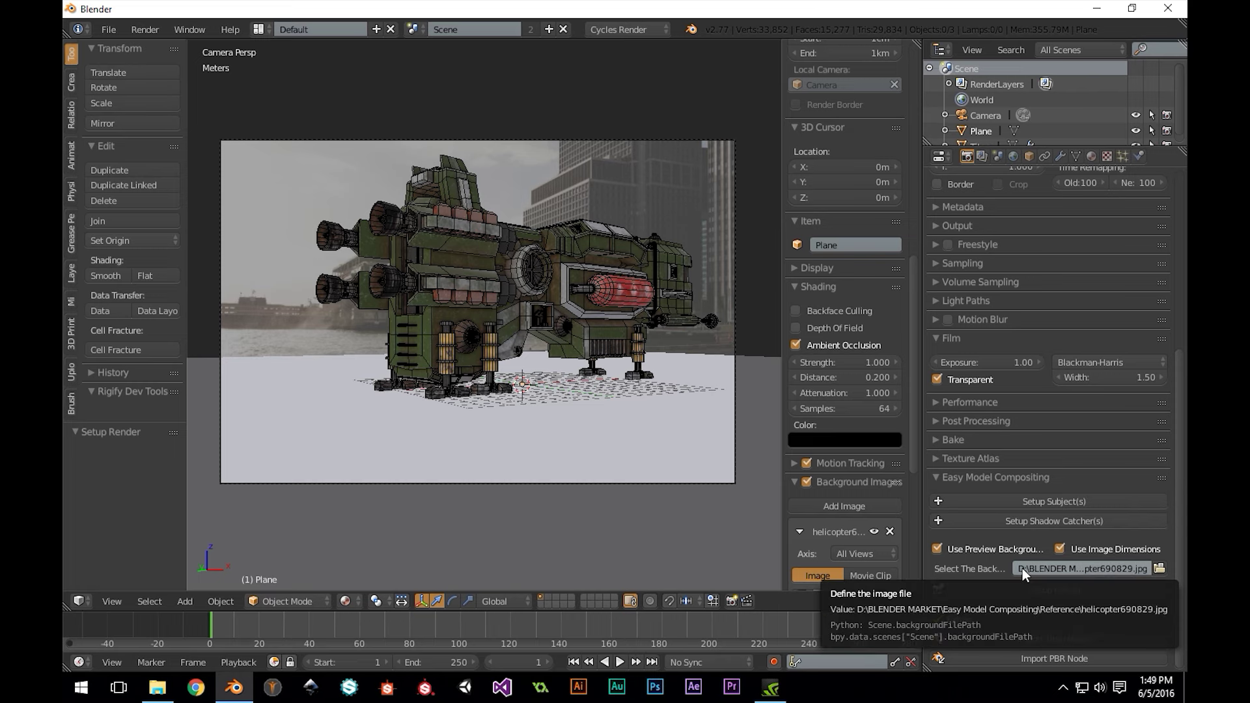
scroll(1023, 567, "up", 10)
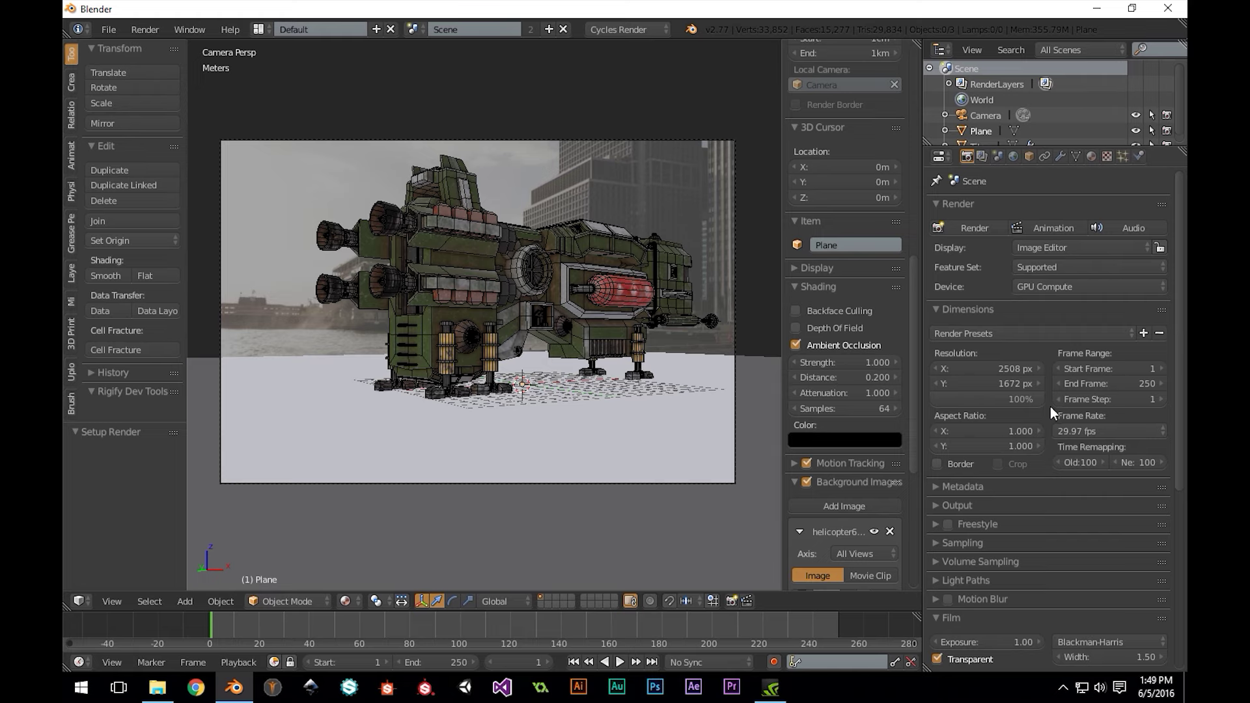
scroll(1049, 406, "down", 10)
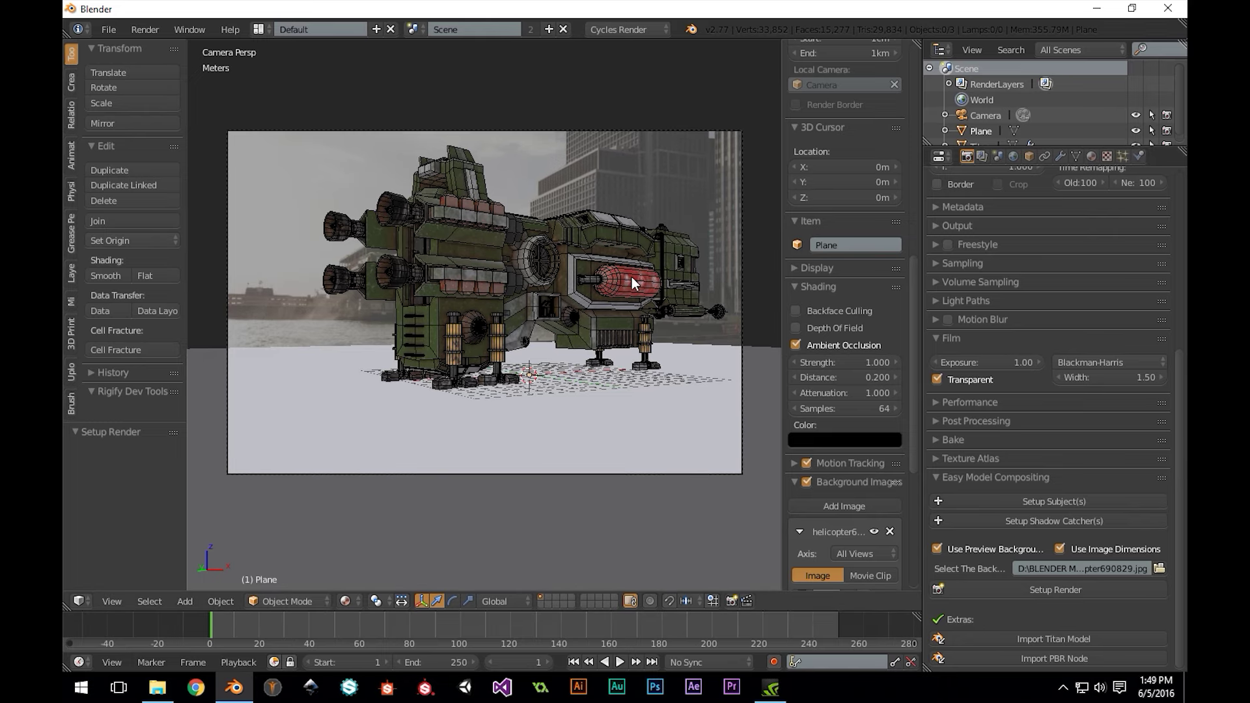
Save the scene as Test in the Easy Model Compositing folder.
key("ctrl+s")
left_click(380, 89)
type("Test")
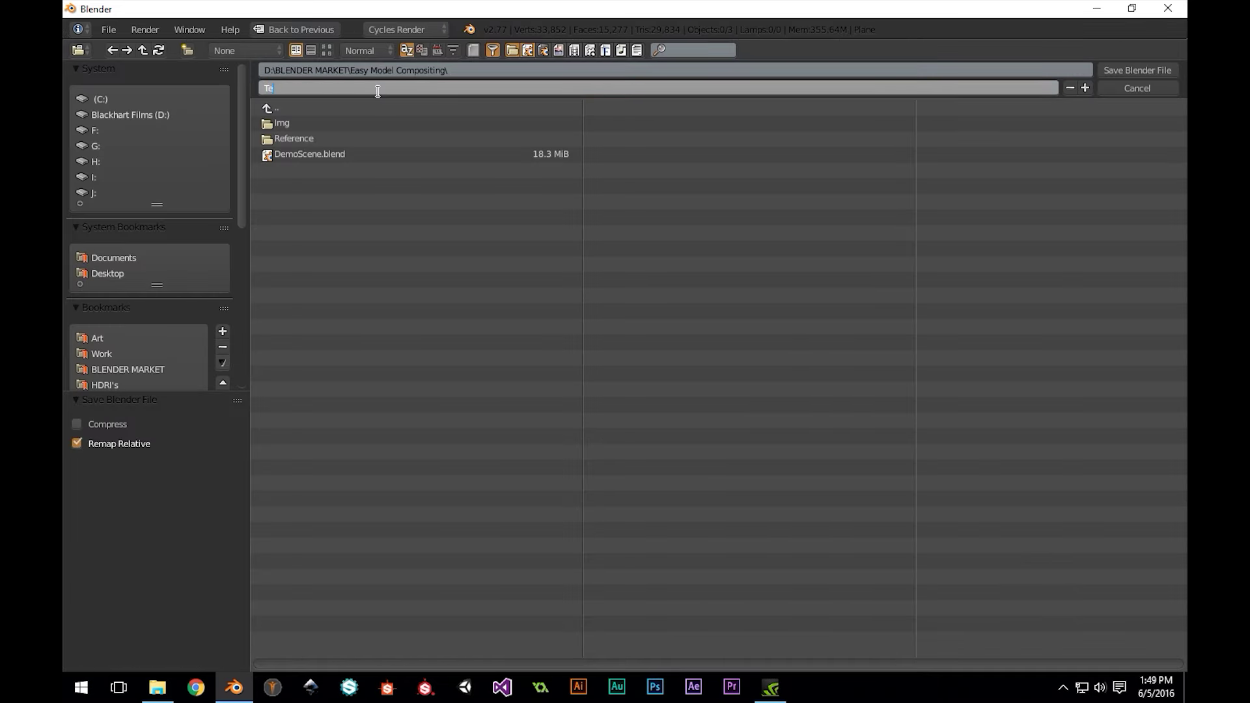
key("Return")
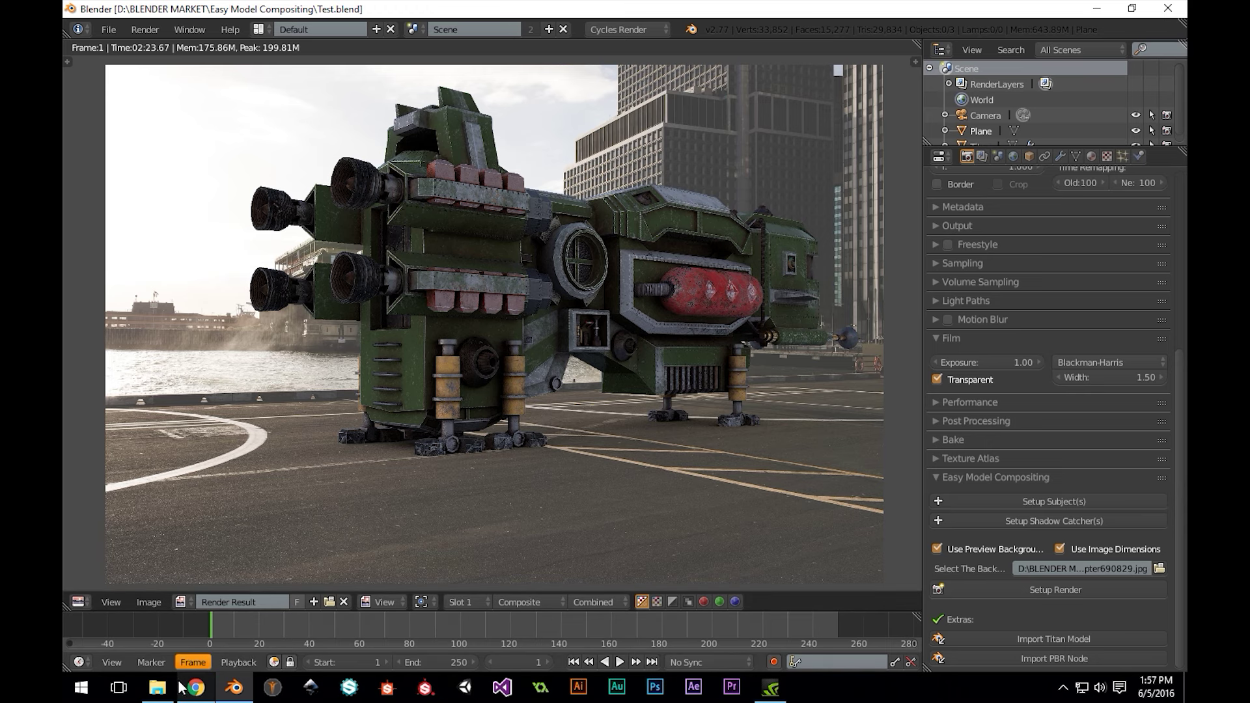
Switch to File Explorer and view the rendered Shadow pass, Image0001.png, from the RenderOutput folder.
left_click(158, 687)
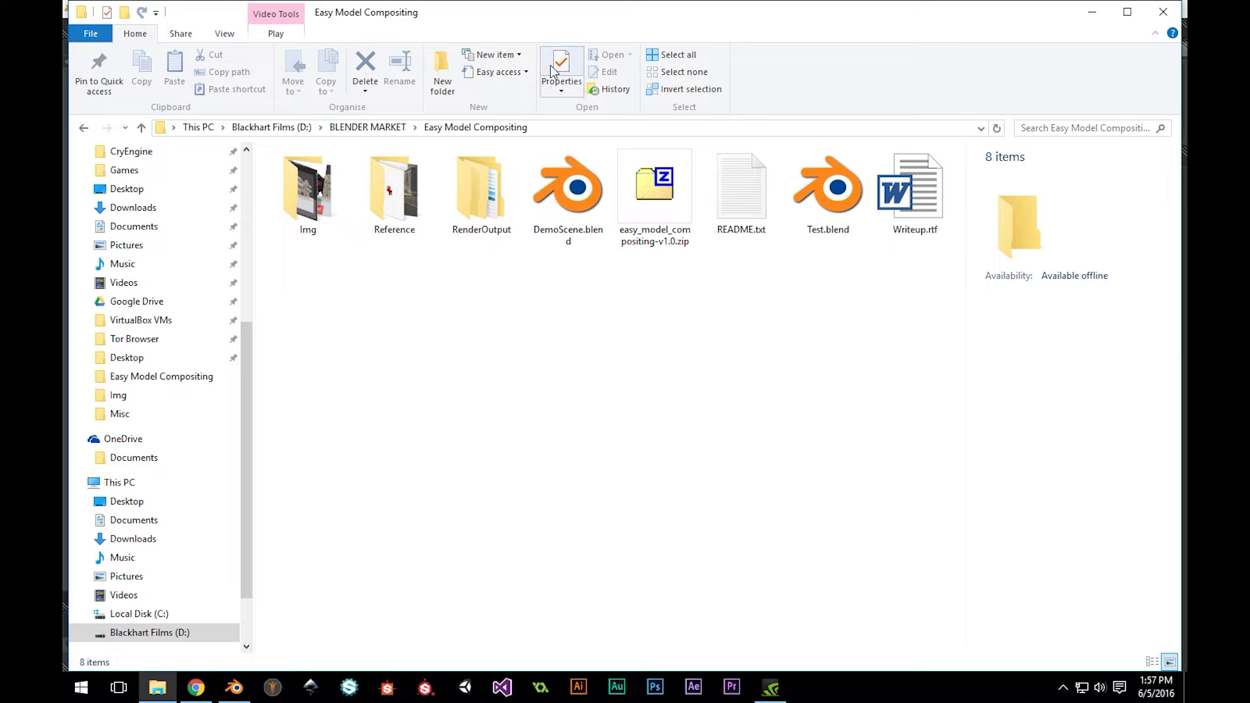
double_click(498, 173)
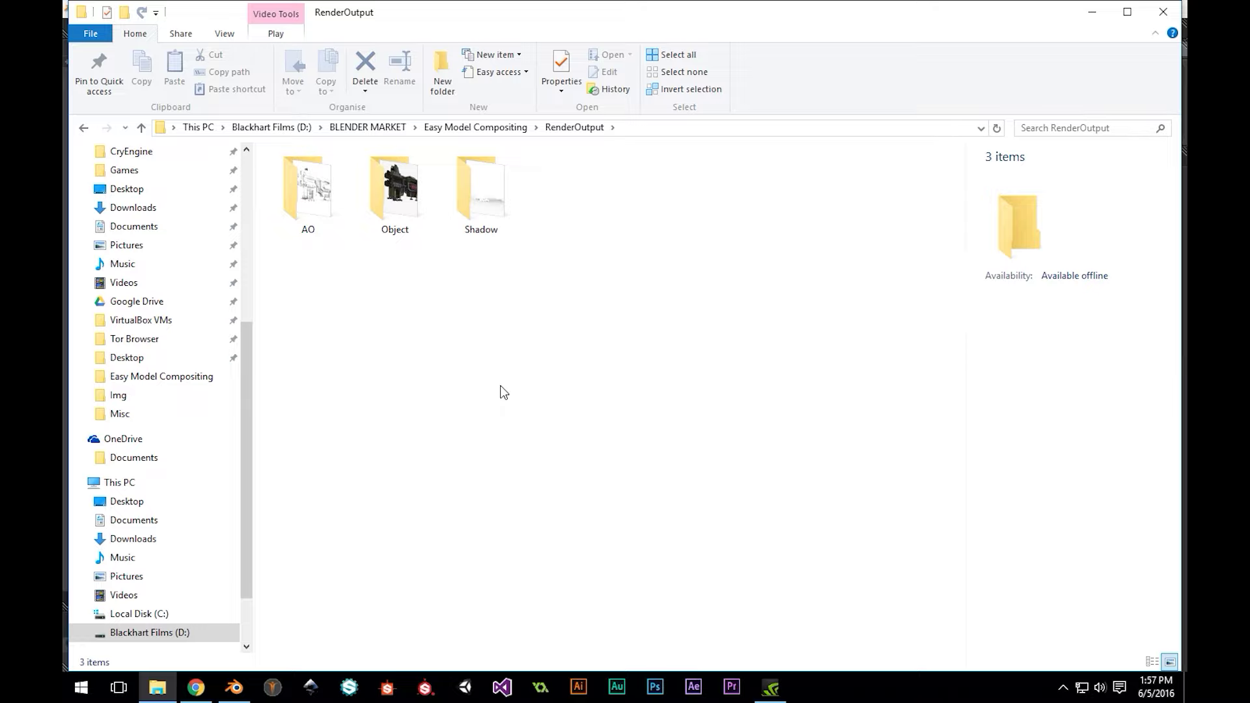
double_click(476, 220)
double_click(312, 202)
left_click(1169, 8)
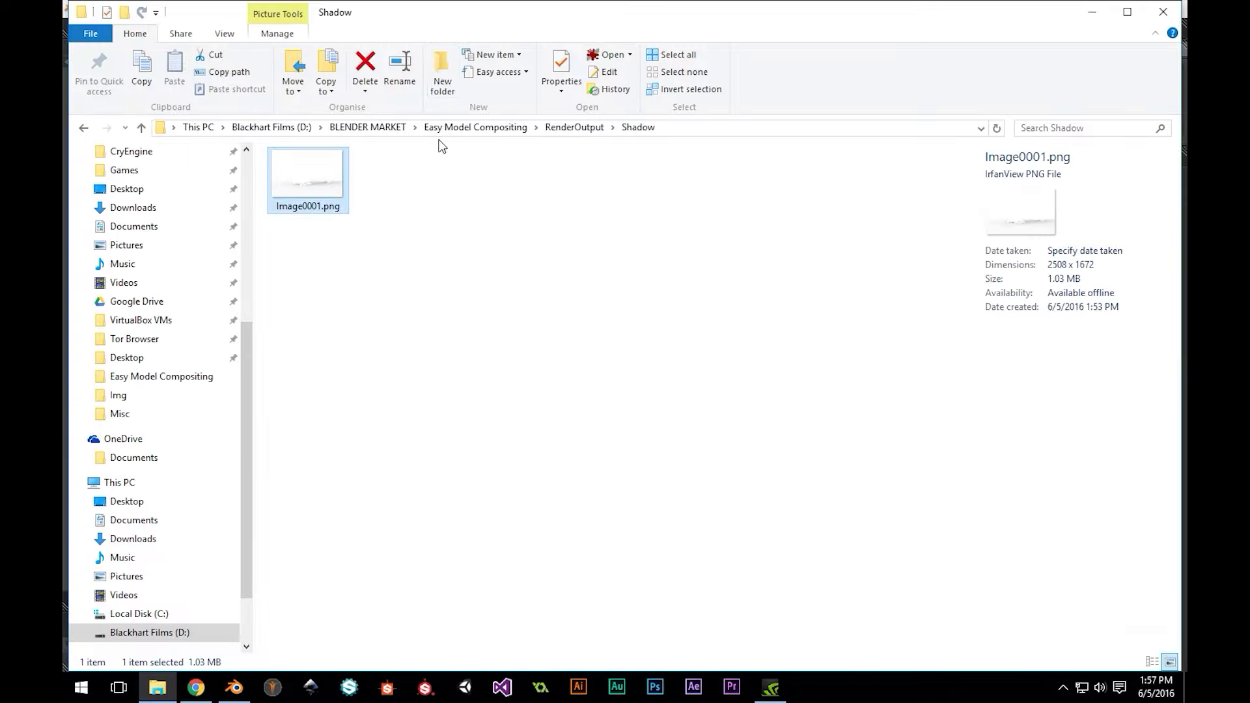
View the rendered Object pass, Image0001.png, from the RenderOutput folder.
left_click(573, 127)
double_click(391, 189)
double_click(343, 191)
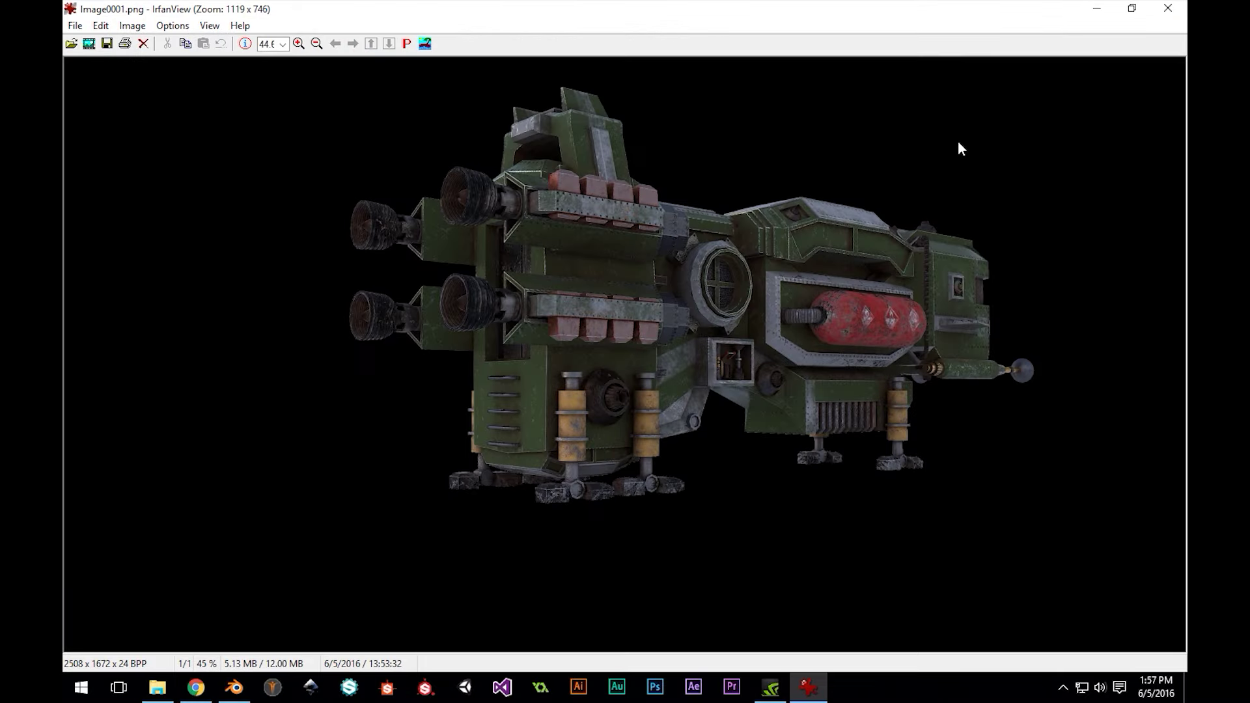
left_click(1168, 8)
View the rendered AO pass, Image0001.png, and return to the RenderOutput folder.
left_click(573, 127)
double_click(314, 181)
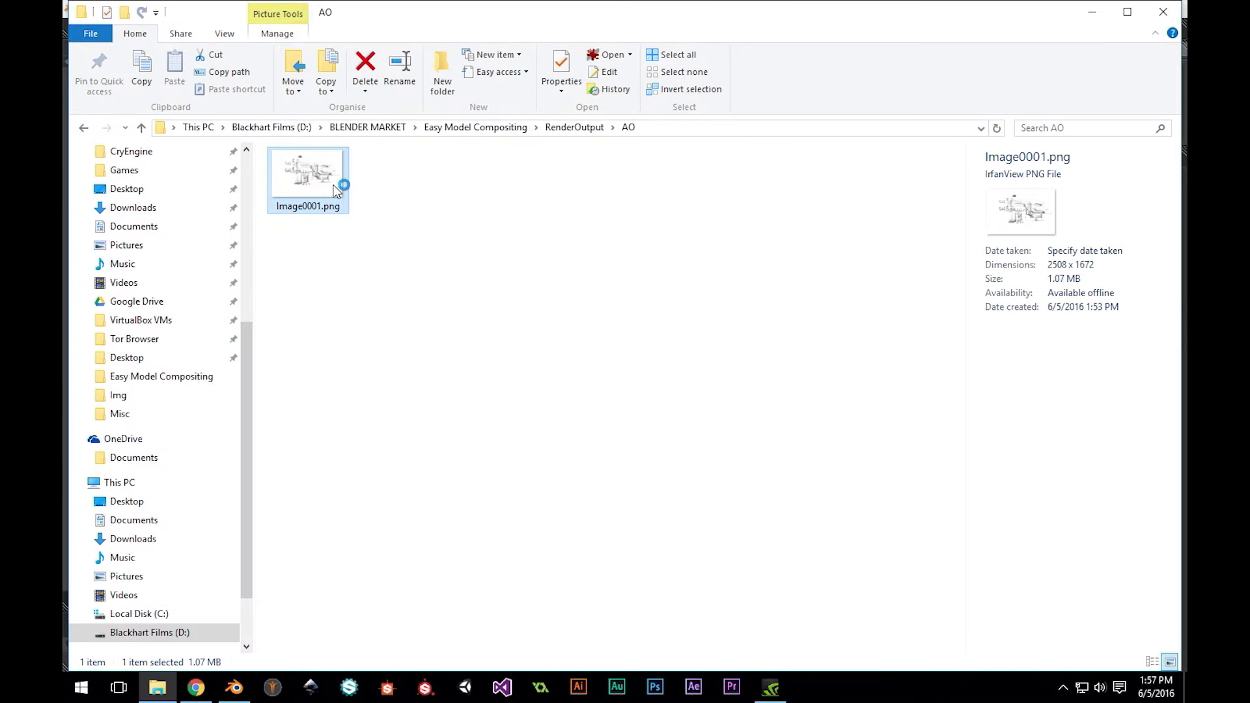
double_click(311, 175)
left_click(1168, 7)
left_click(580, 130)
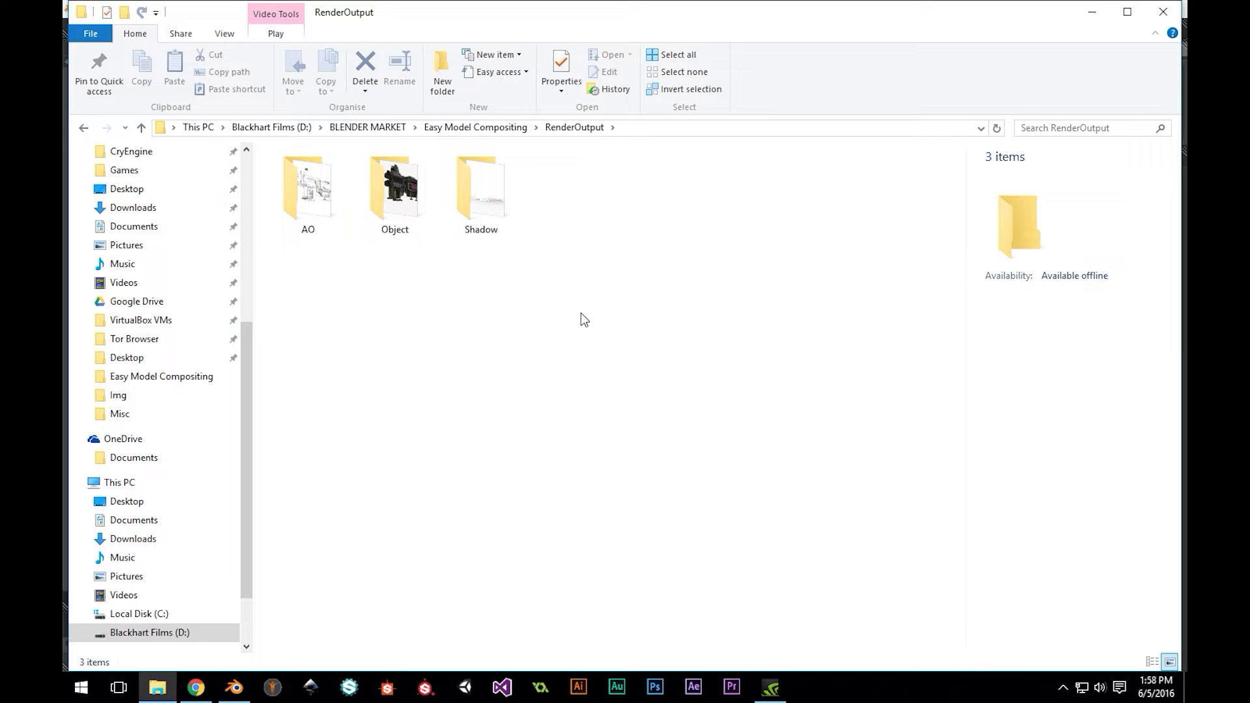
key("alt")
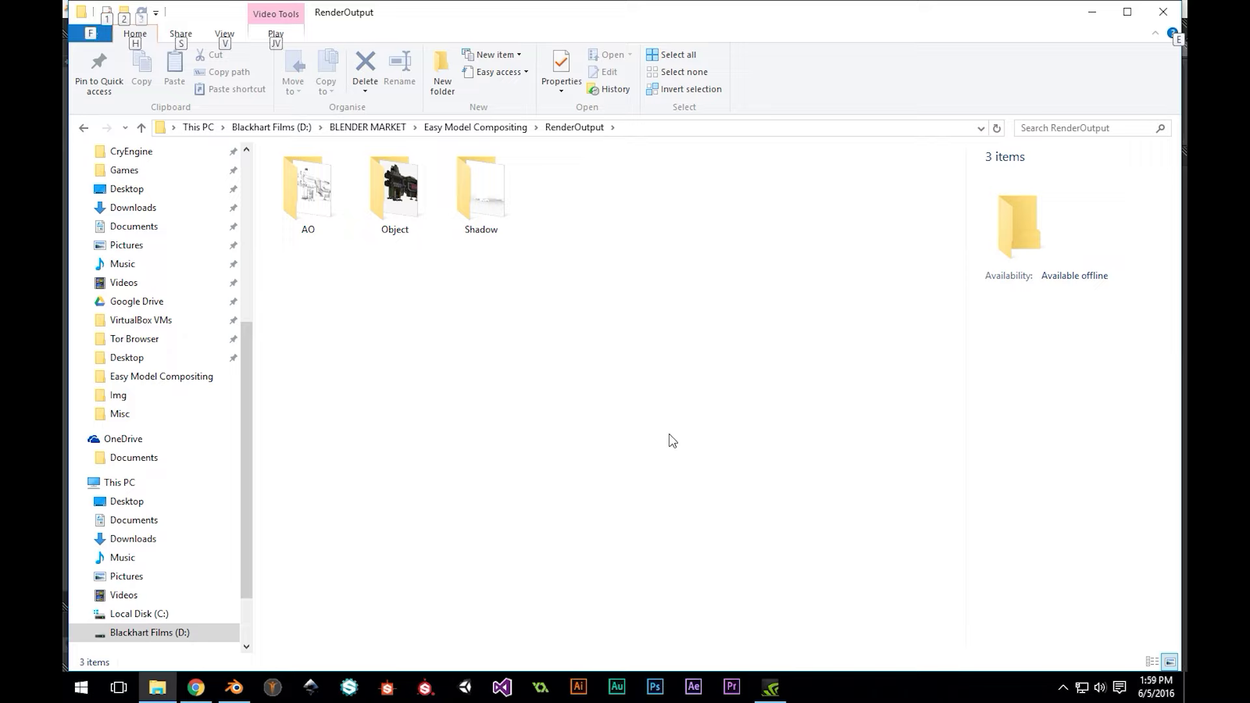